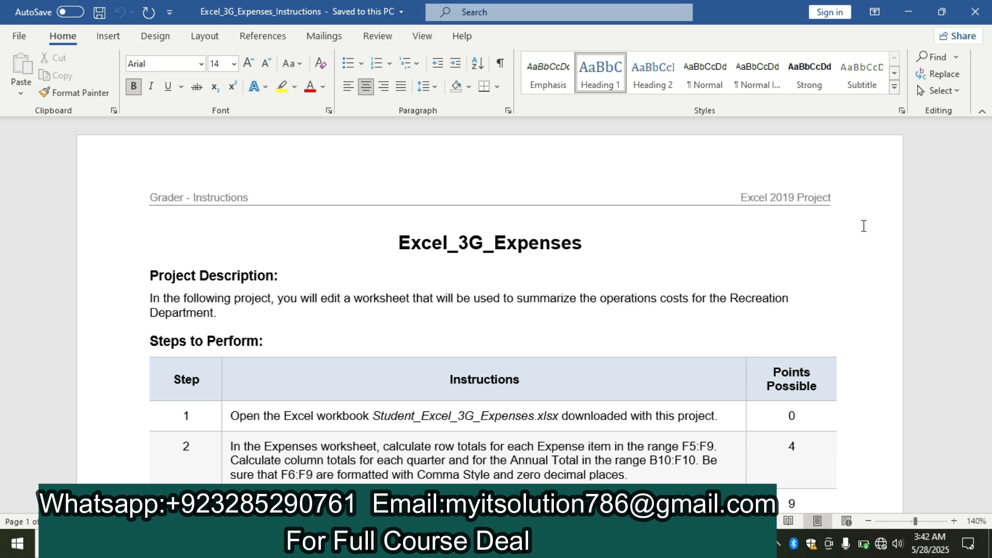
Step: Look through the project instructions and highlight the step 1 instruction text in yellow
drag(985, 168, 990, 399)
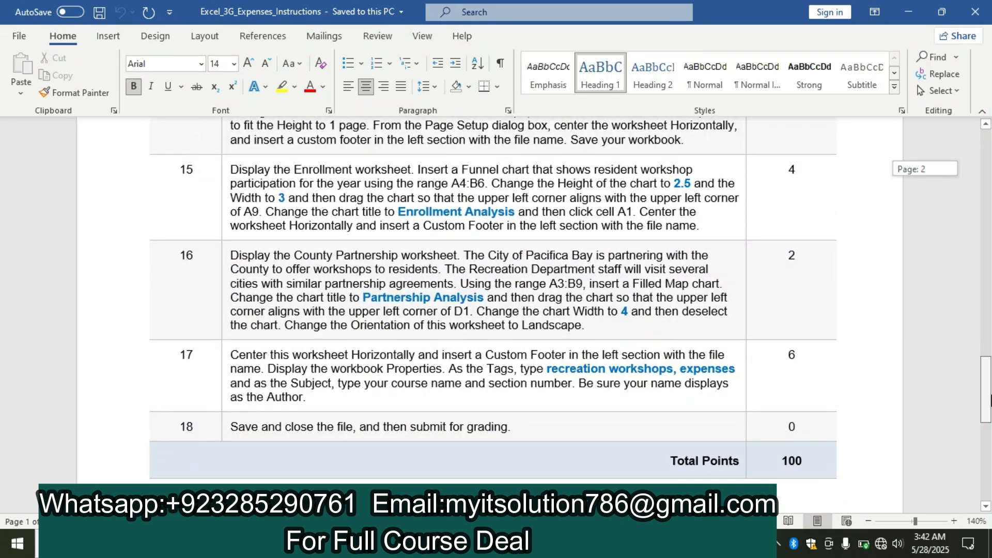
drag(989, 400, 990, 171)
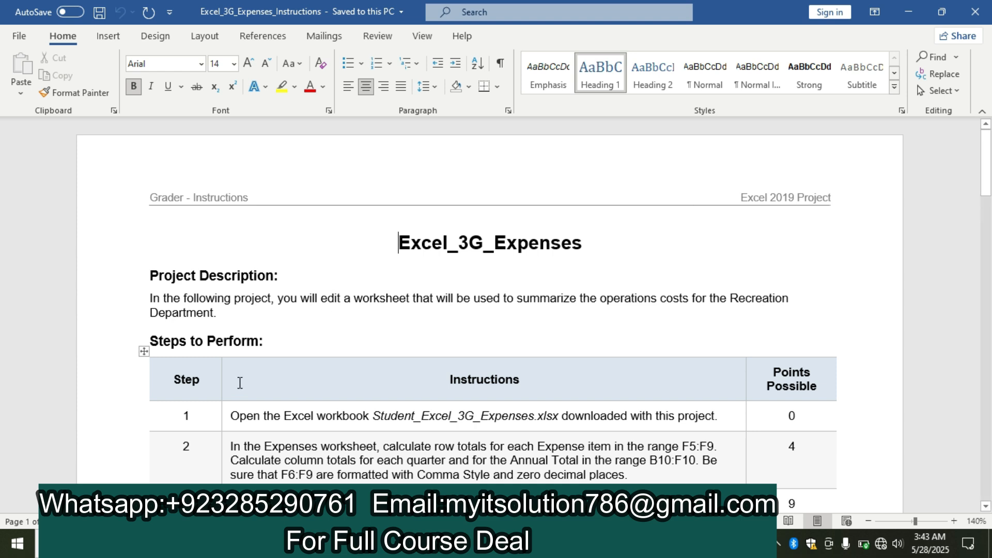
scroll(990, 164, down, 3)
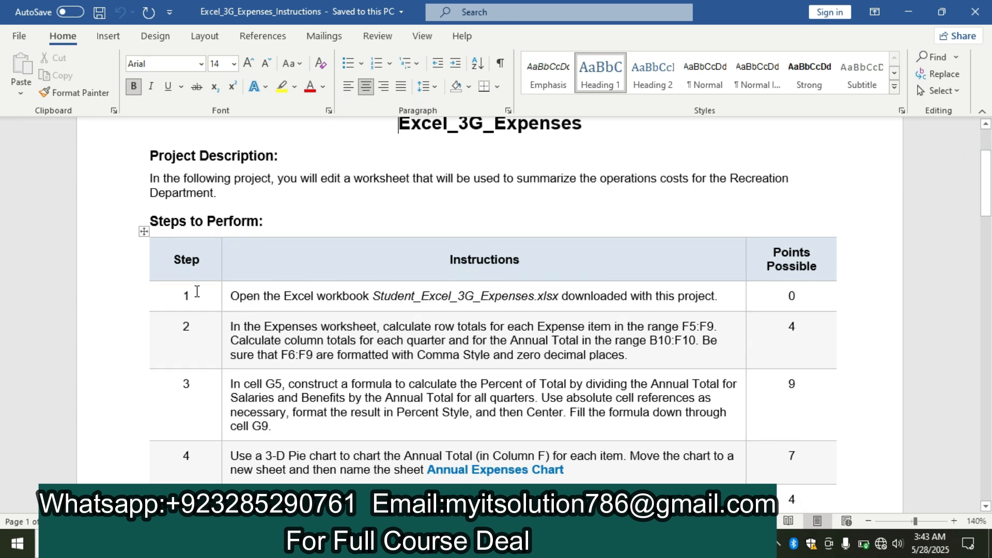
click(228, 296)
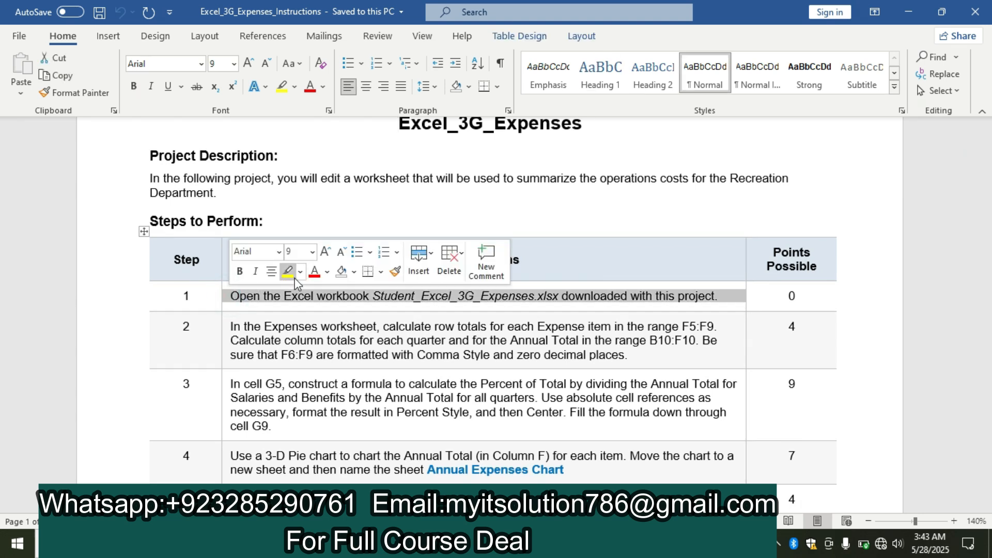
click(288, 272)
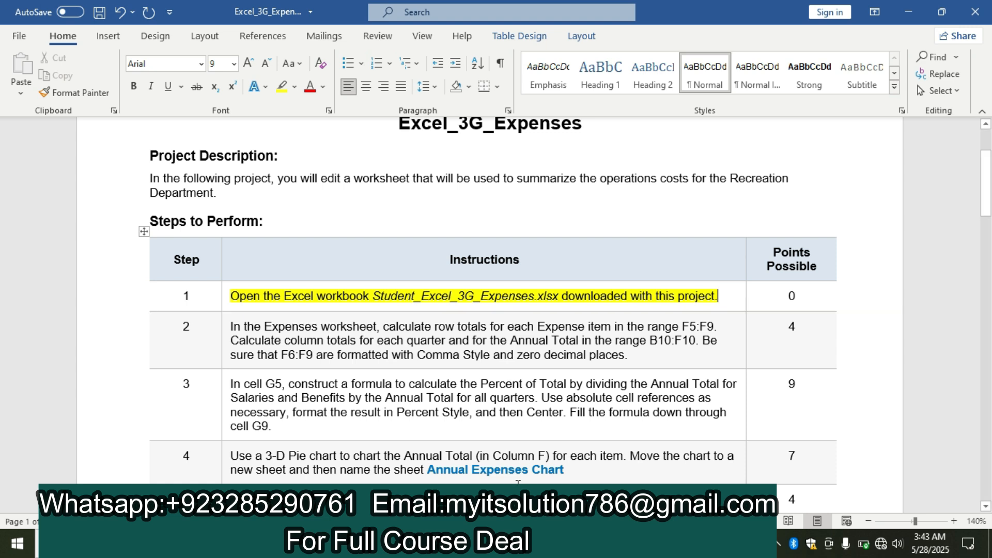
Step: Check the expenses workbook in Excel, return to the Word instructions and highlight the step 2 instruction text in yellow
key(alt+Tab)
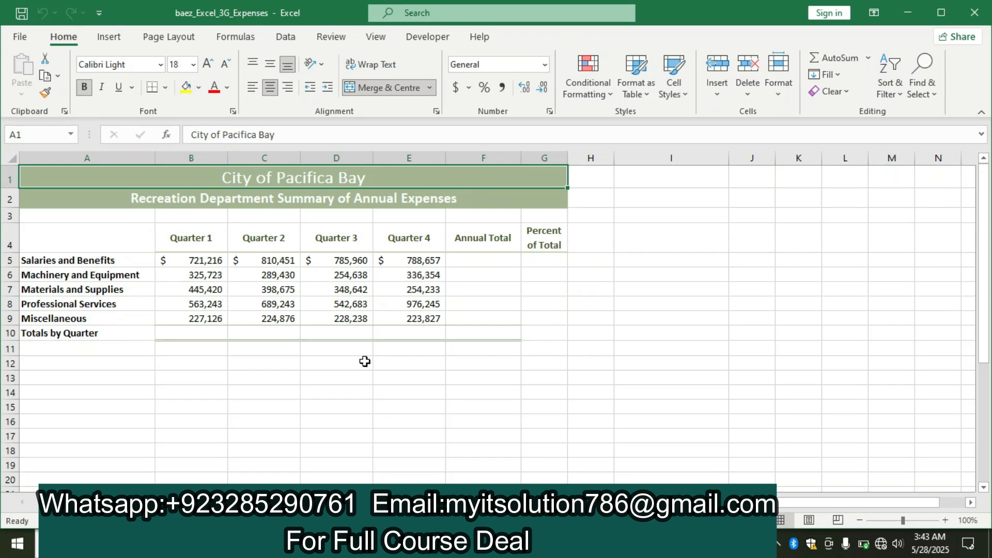
key(alt+Tab)
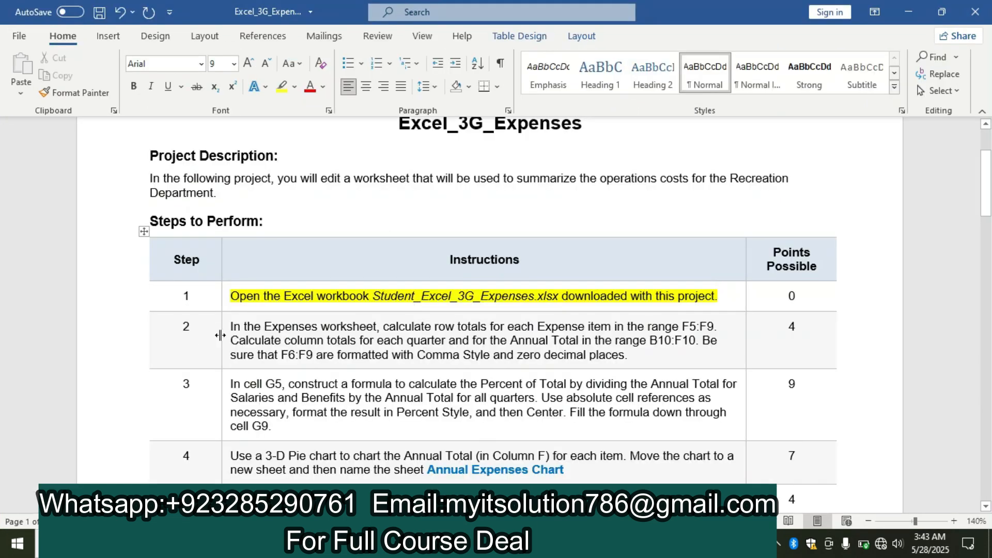
click(223, 335)
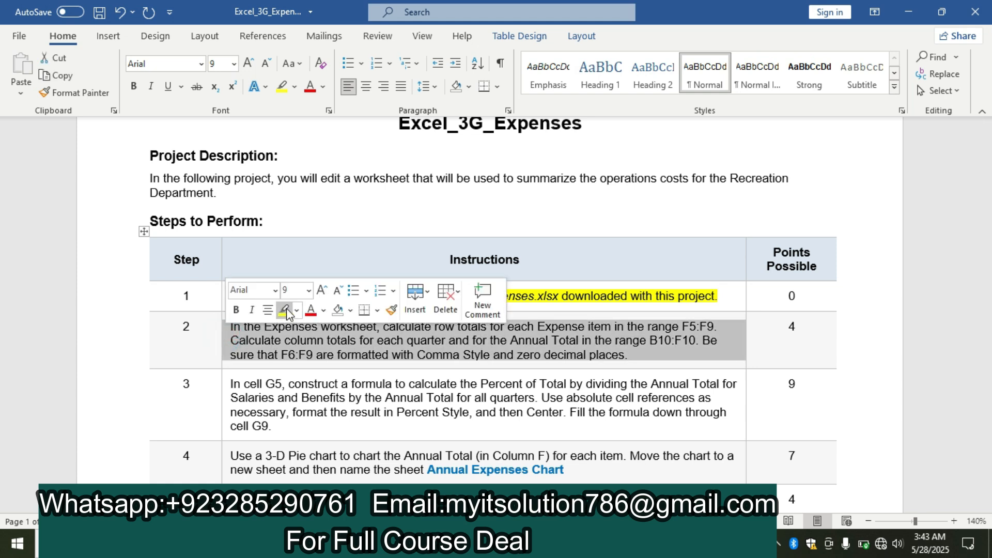
click(283, 309)
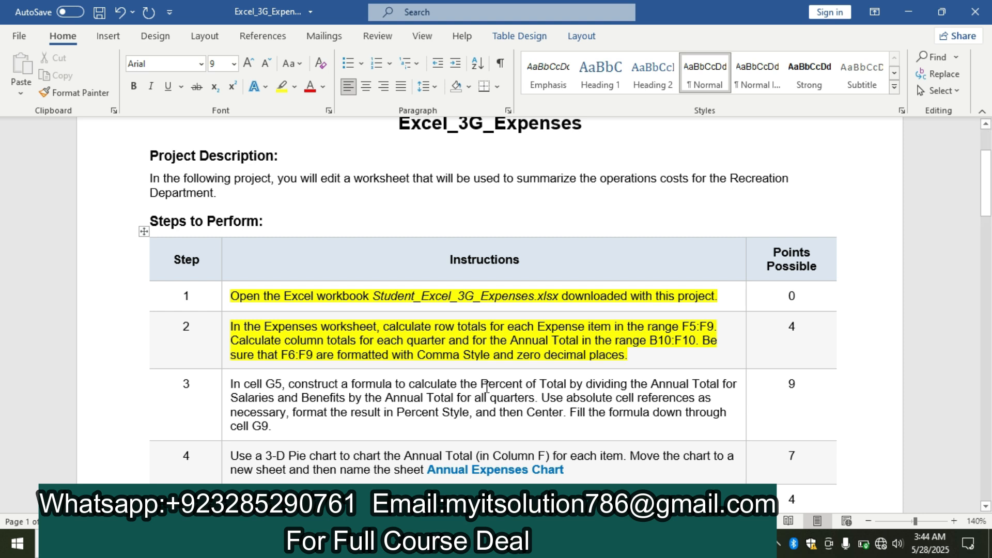
Step: Switch to the Excel workbook, enter =SUM(B5:E5) in F5 for the Annual Total and fill it down through F9
click(547, 544)
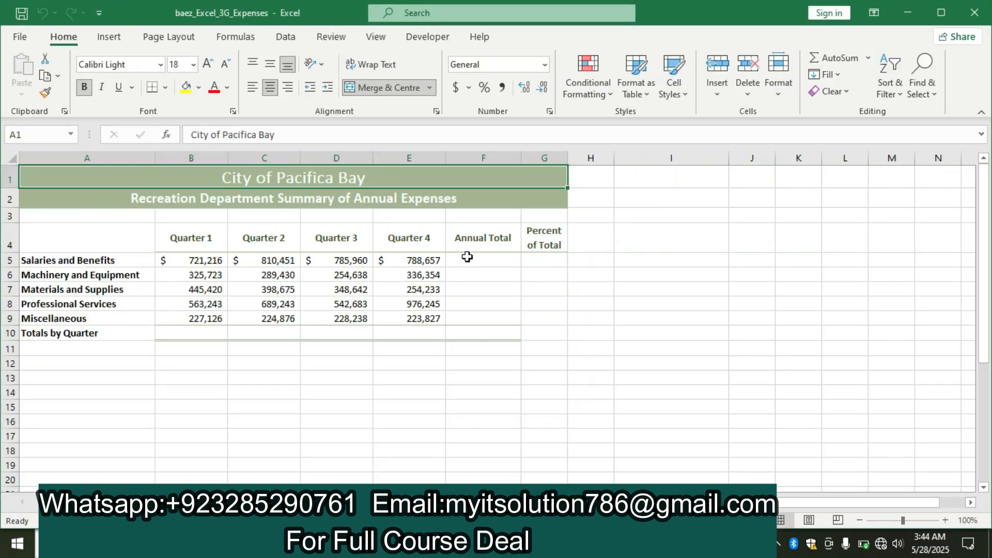
click(467, 257)
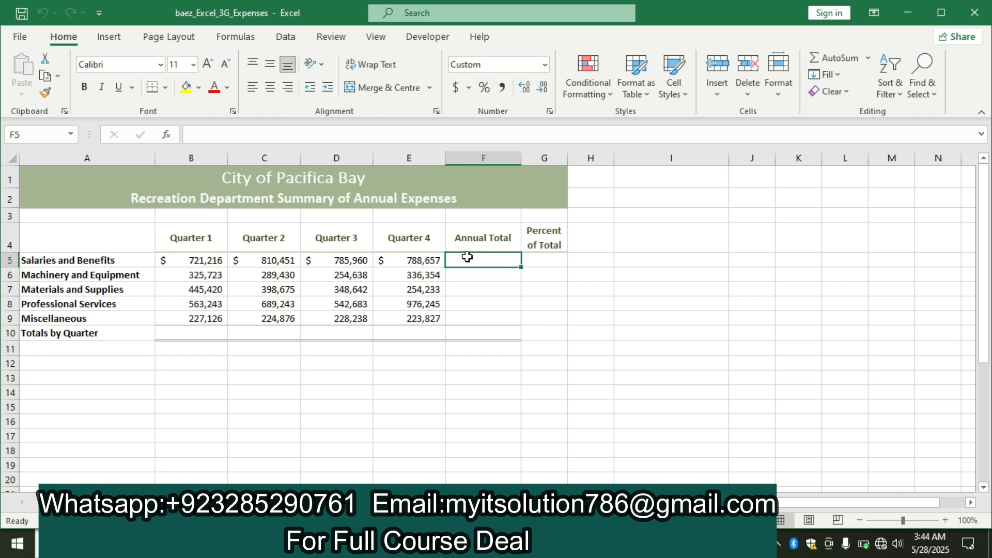
text(=su)
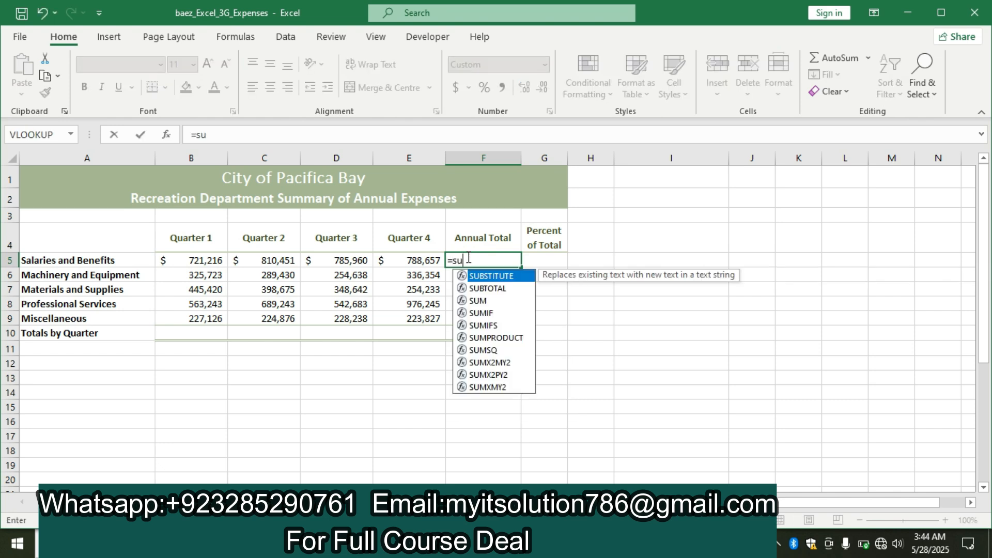
text(m()
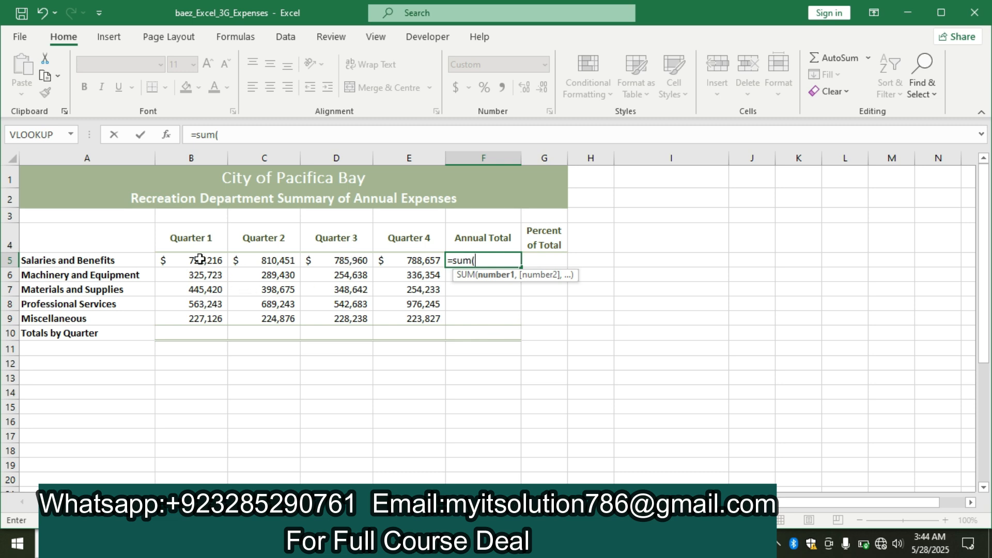
drag(200, 261, 427, 261)
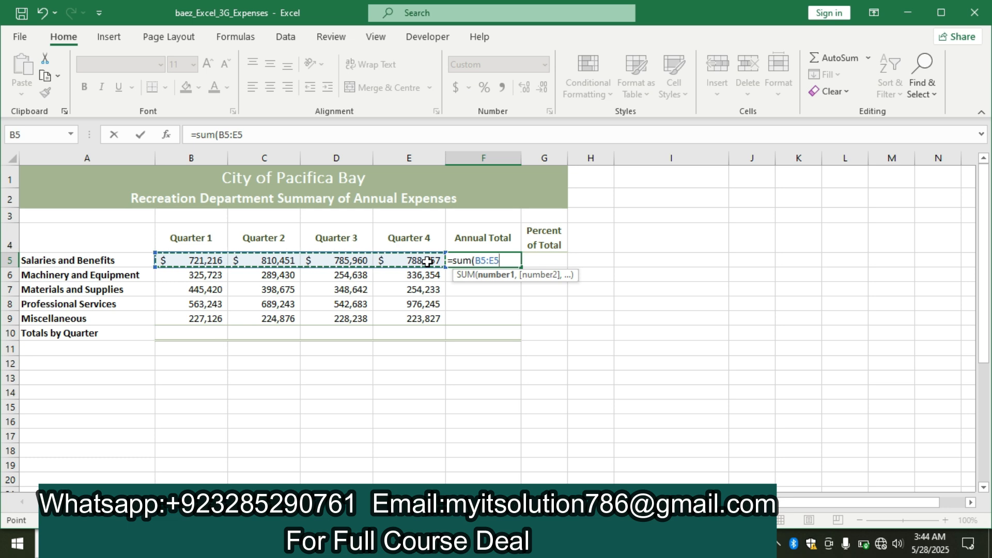
text())
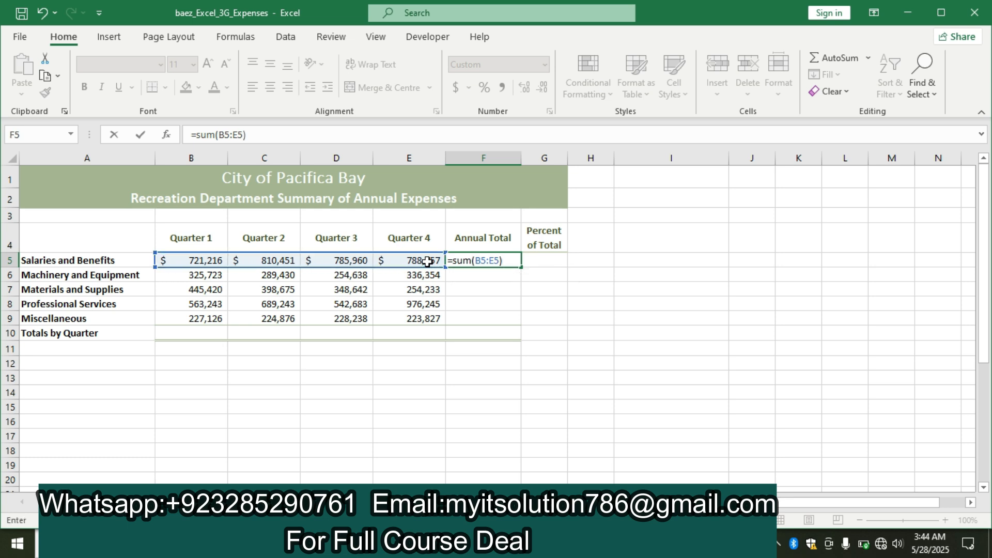
key(Return)
click(486, 260)
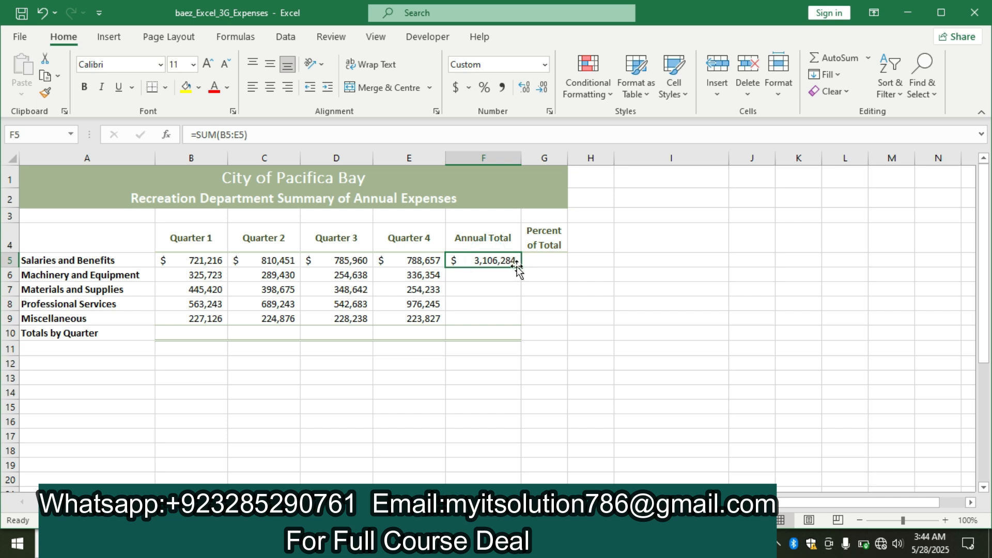
drag(520, 267, 527, 335)
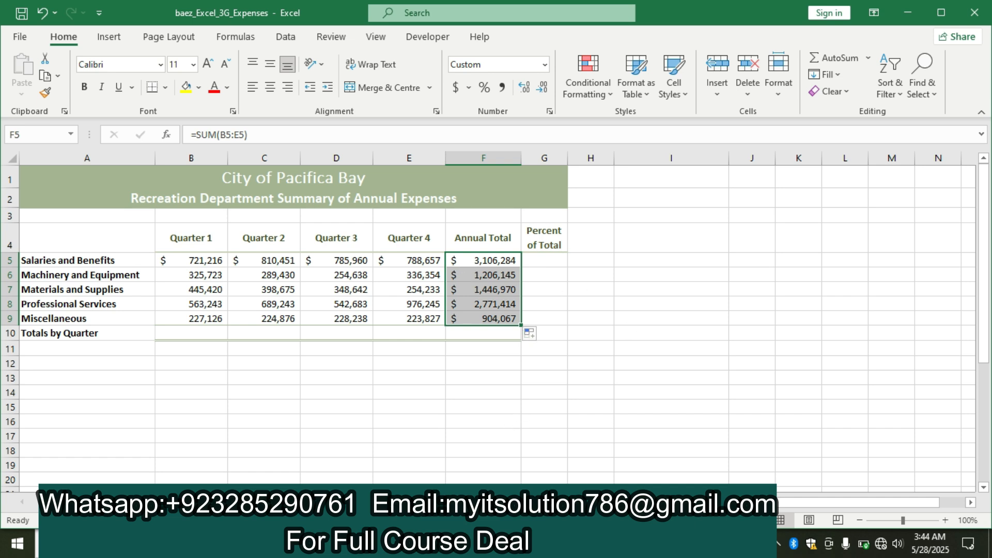
Step: Consult the Word instructions, return to Excel, enter =SUM(B5:B9) in B10 and fill it across through F10
key(alt+Tab)
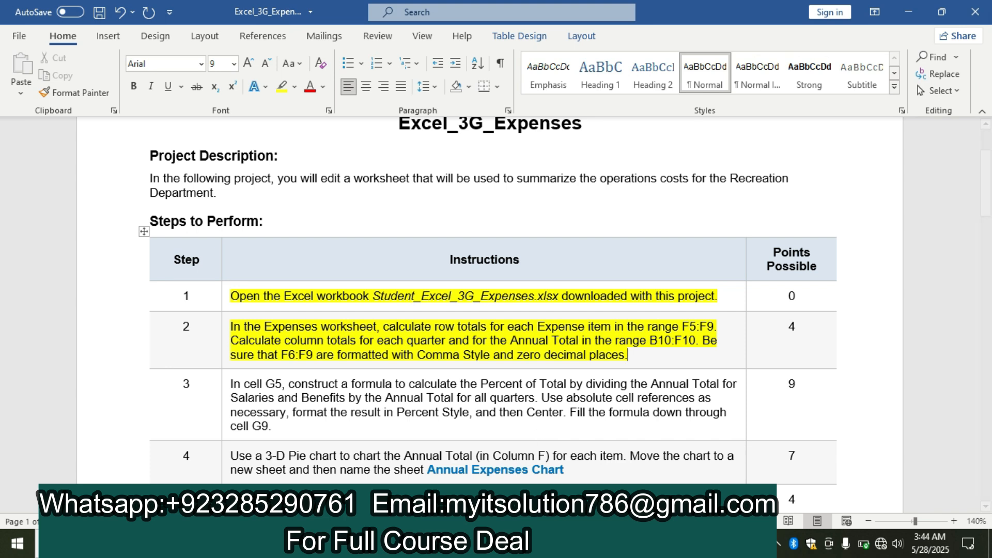
key(alt+Tab)
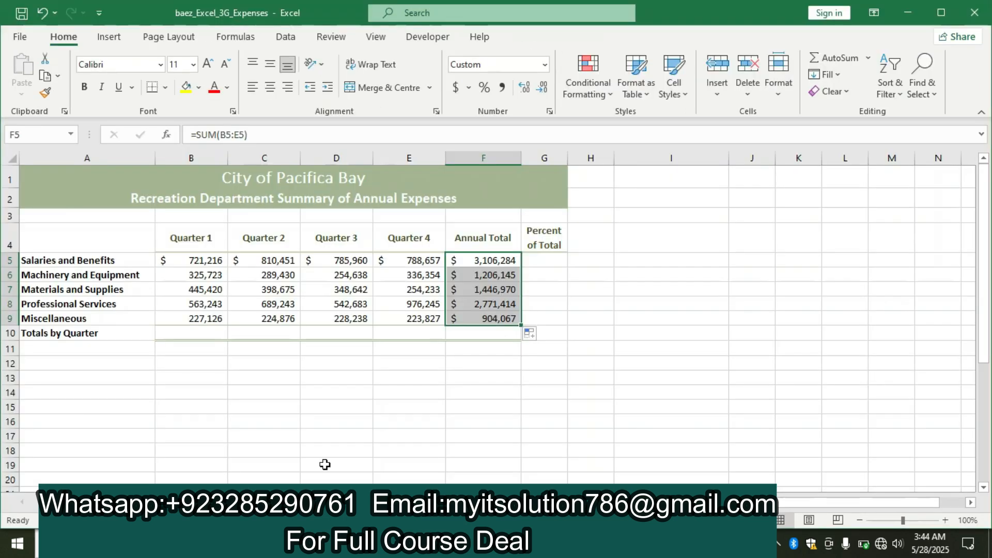
click(171, 333)
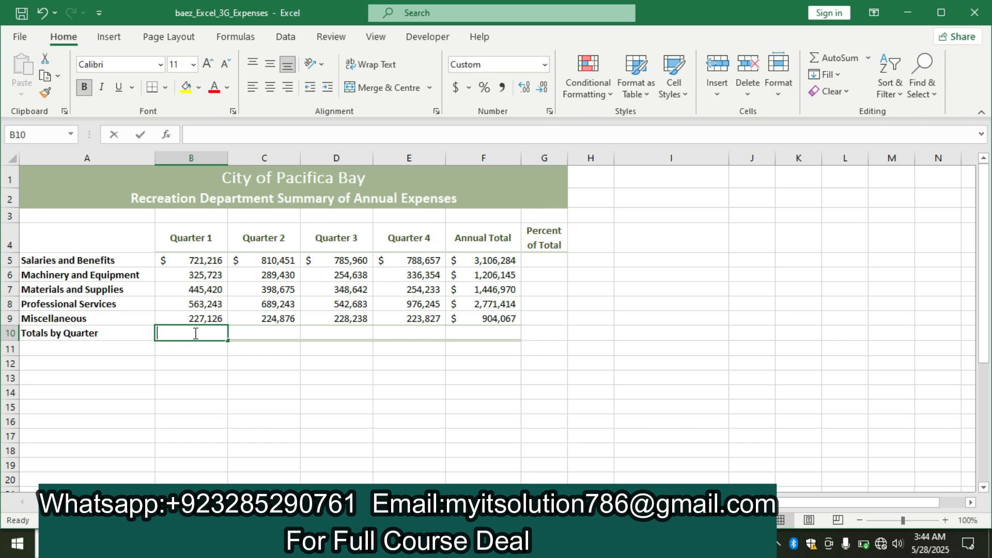
text(=sum)
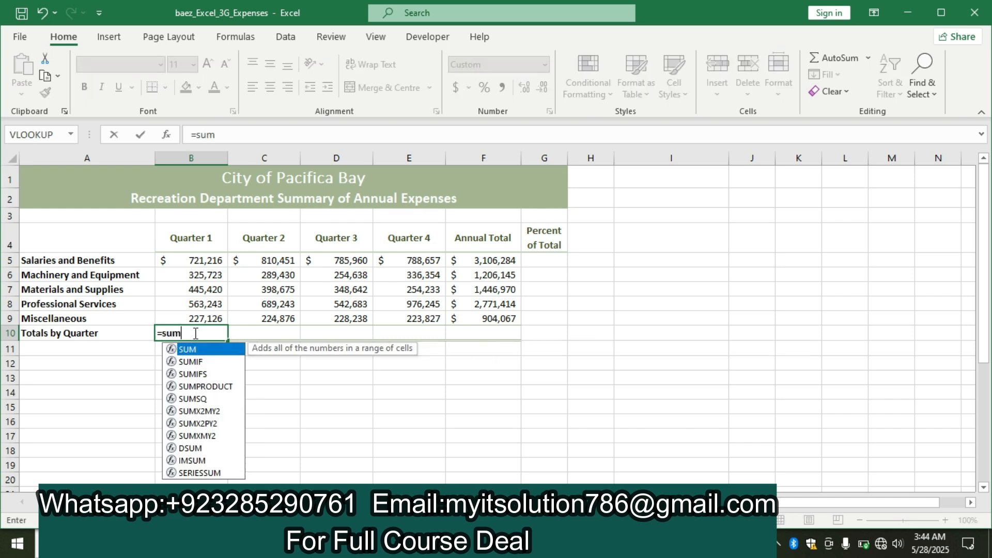
text(()
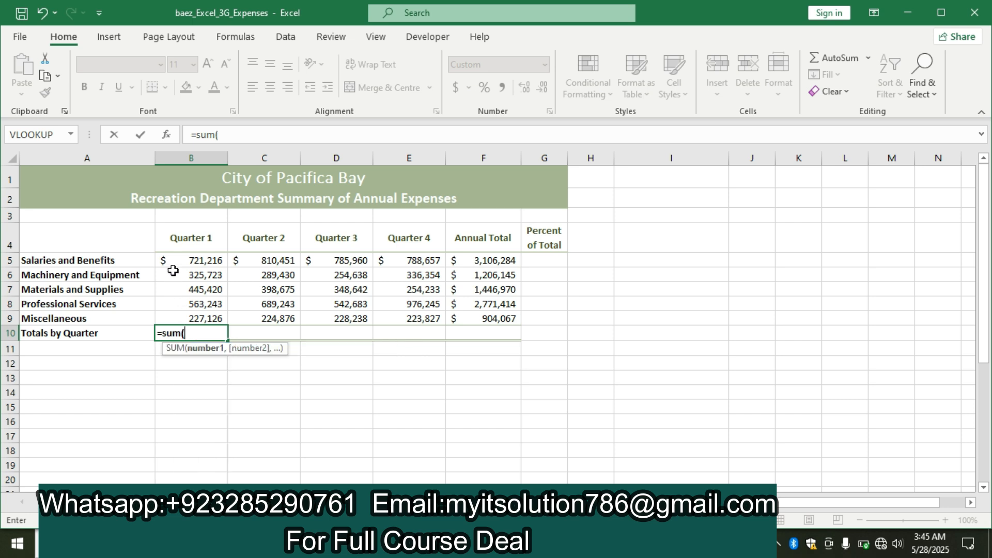
drag(175, 260, 188, 316)
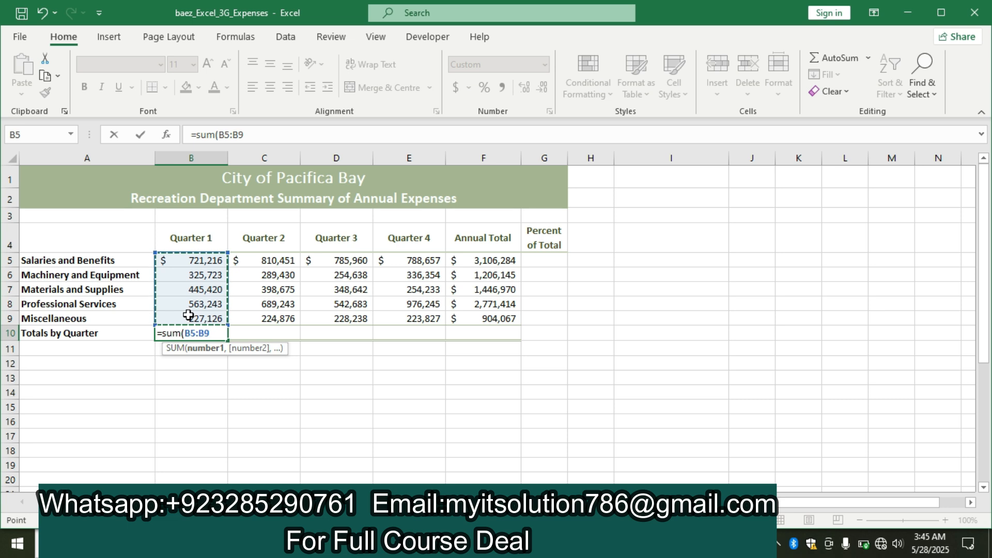
text())
key(Return)
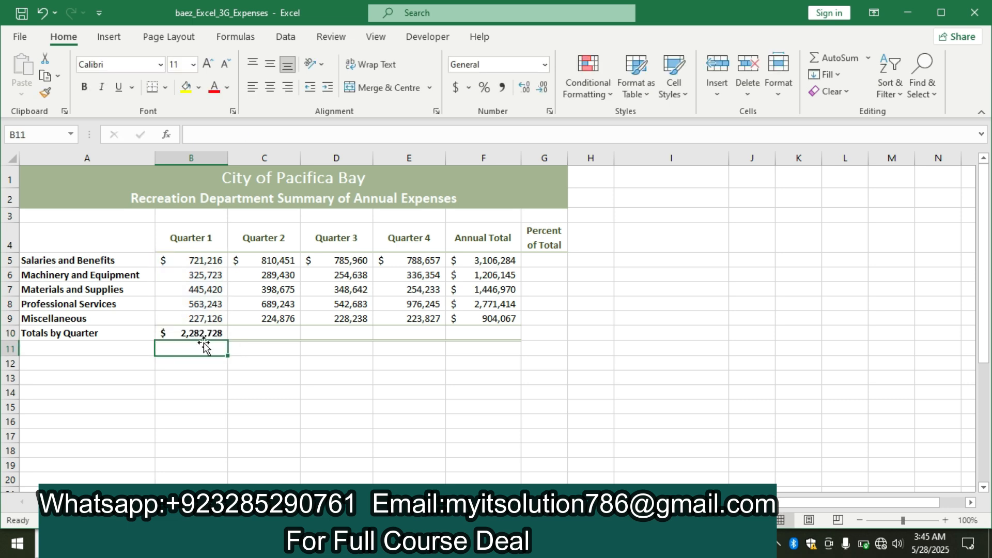
click(200, 333)
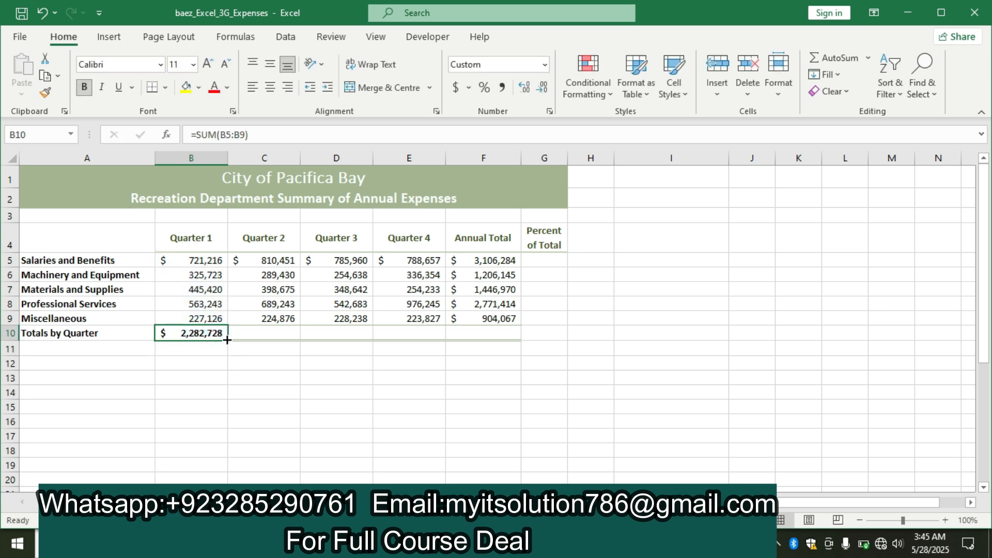
drag(226, 339, 513, 335)
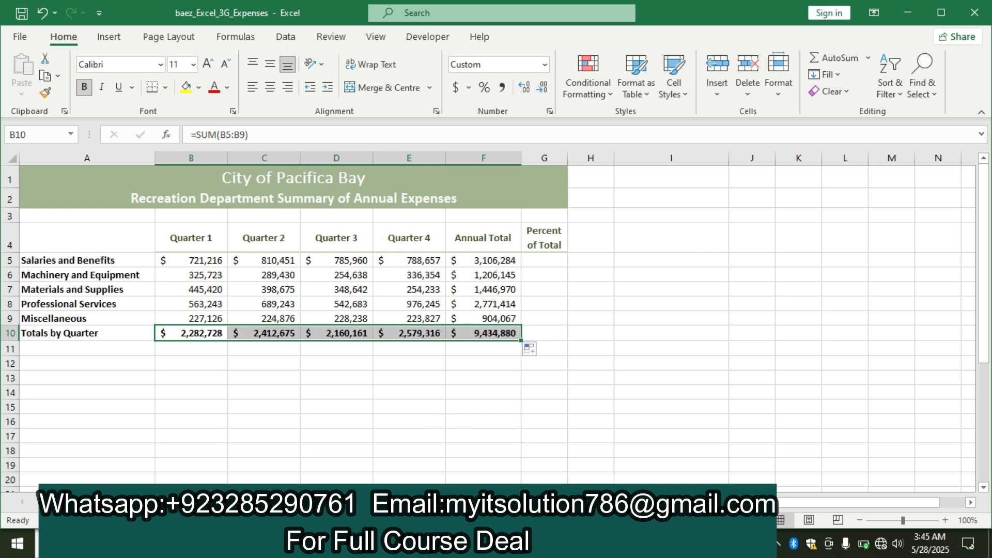
Step: Recheck step 2 in Word, return to Excel and format F6:F9 with Comma Style and 0 decimal places
key(alt+Tab)
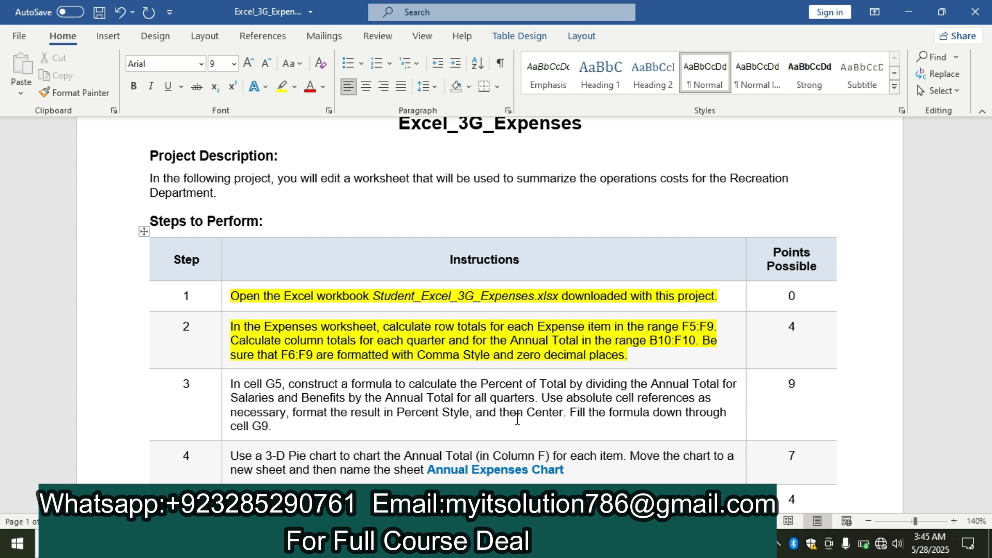
click(522, 543)
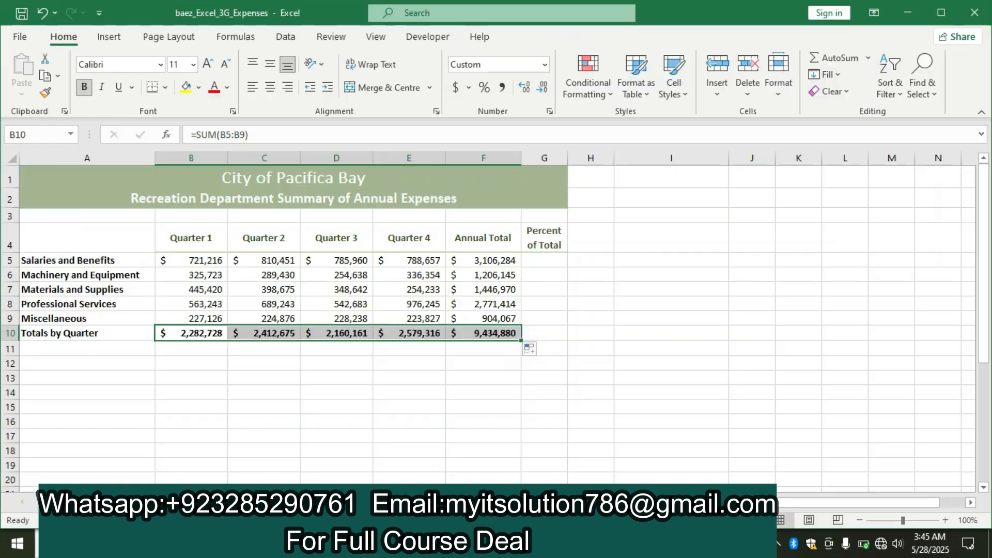
drag(482, 273, 485, 320)
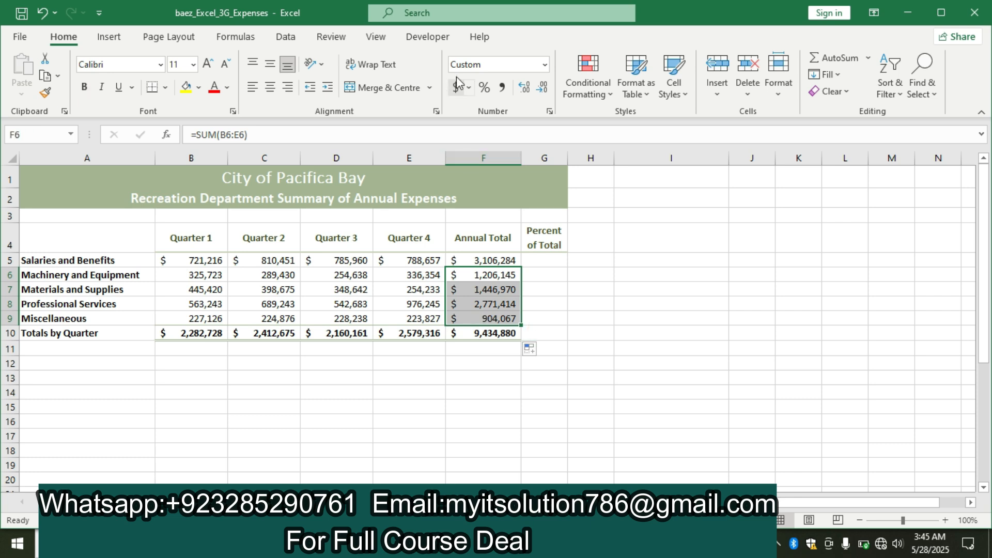
click(503, 88)
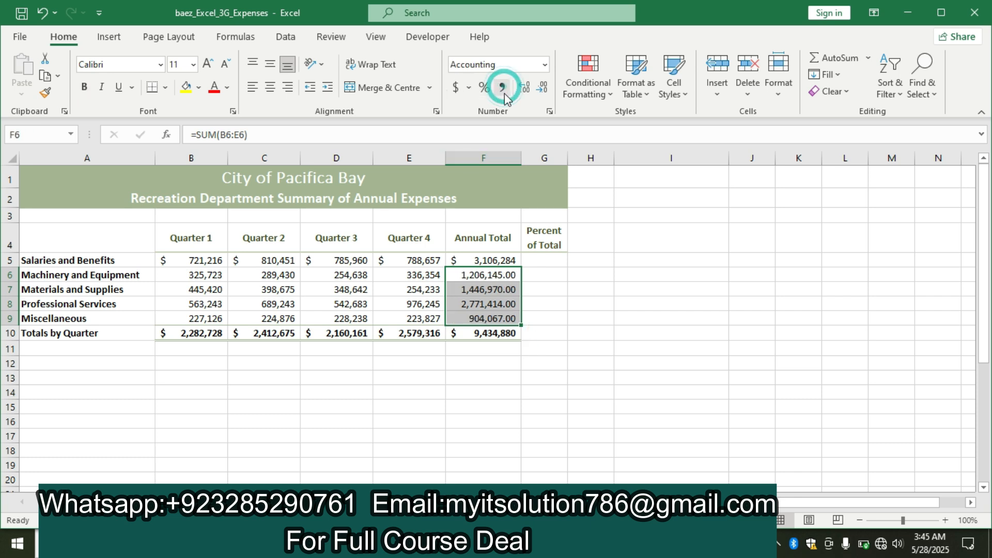
right_click(488, 277)
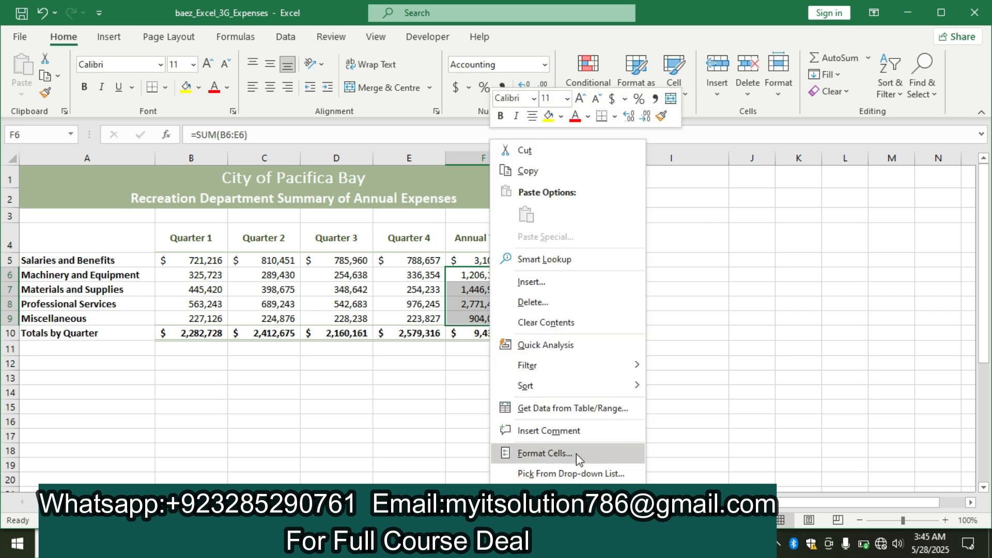
click(575, 455)
click(589, 274)
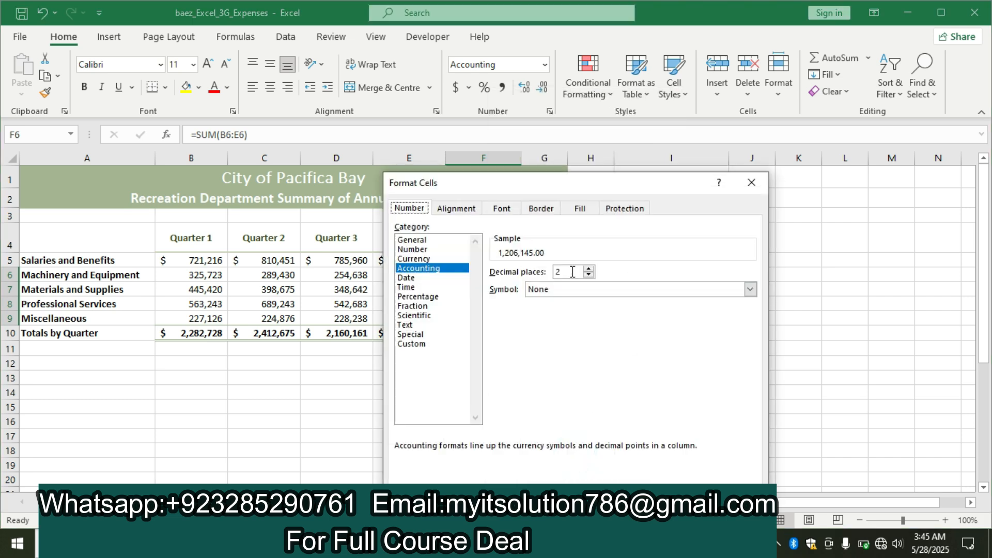
click(589, 274)
key(Return)
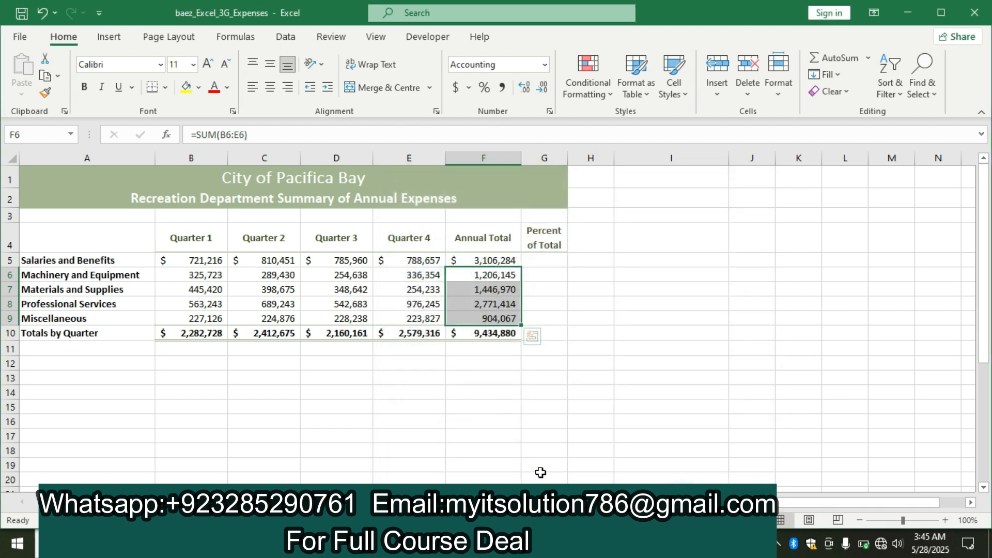
Step: Switch to the Word instructions and highlight the step 3 instruction text in yellow
key(alt+Tab)
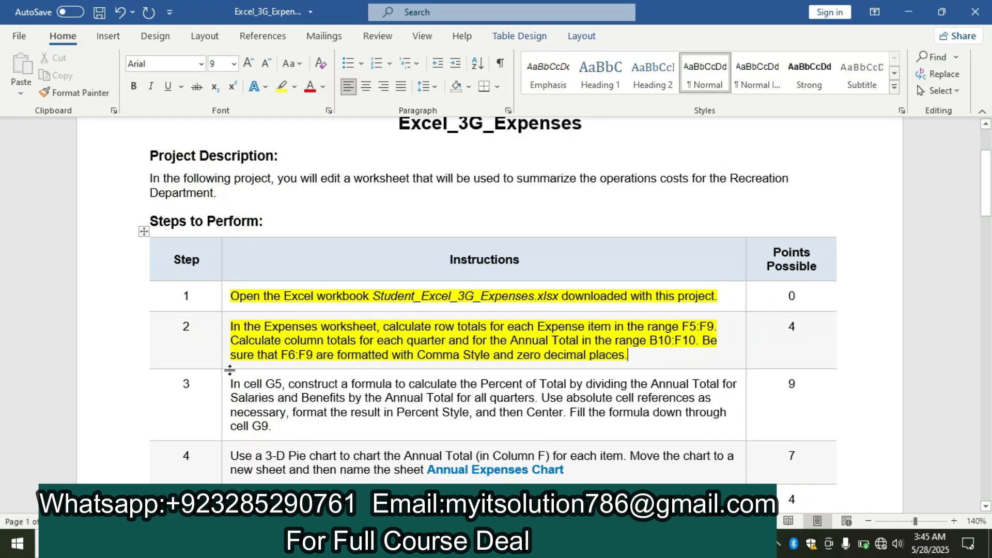
right_click(228, 394)
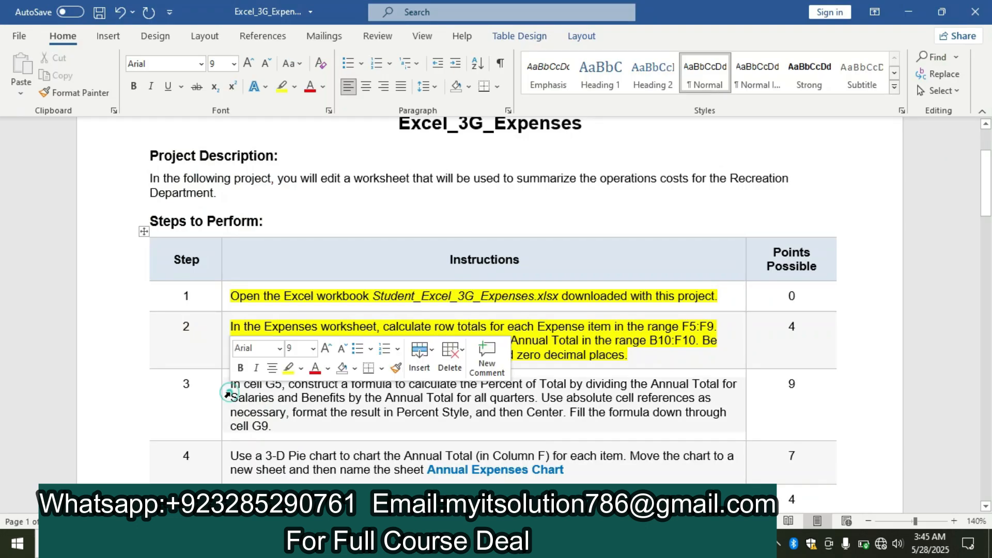
click(287, 368)
drag(985, 167, 984, 182)
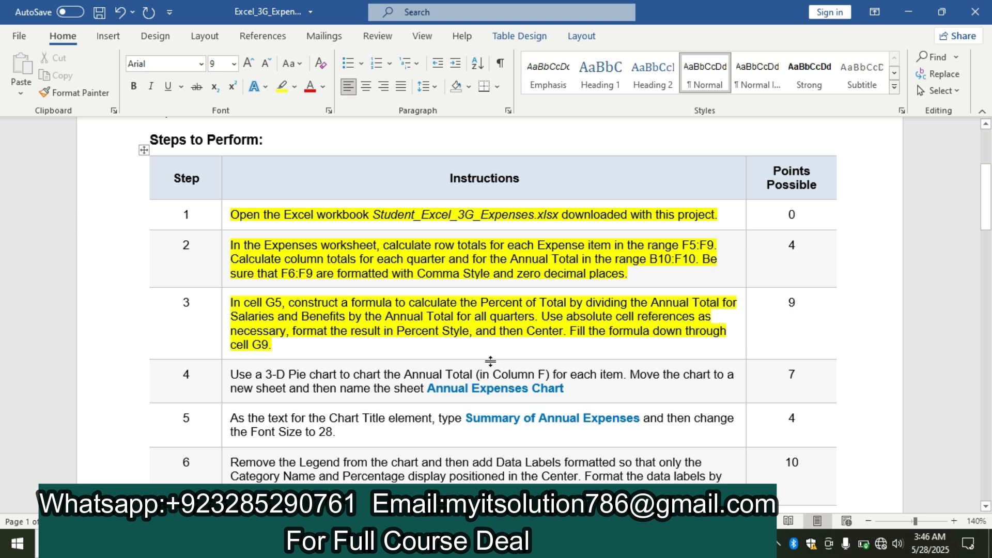
Step: Switch to the Excel workbook and enter =F5/$F$10 in G5 for the Percent of Total
key(alt+Tab)
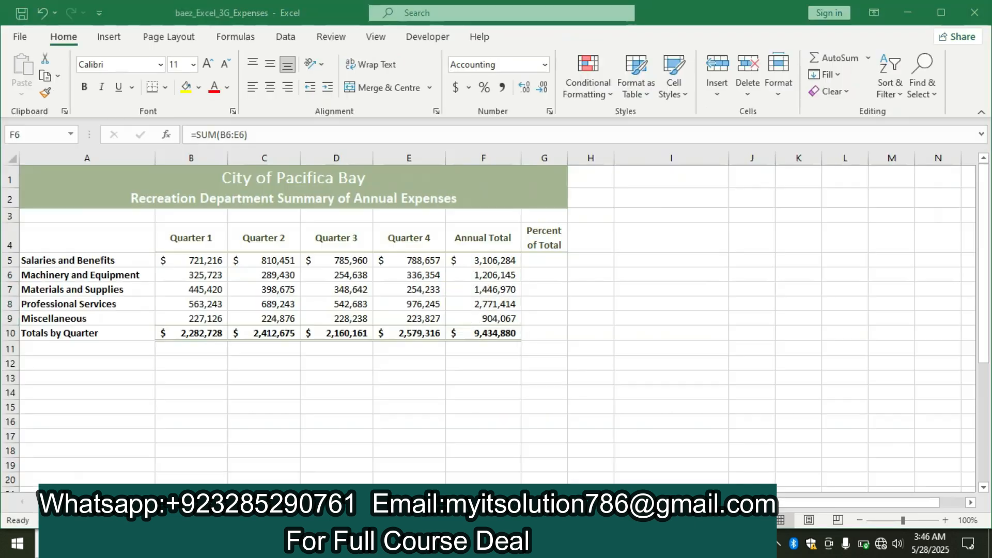
drag(491, 275, 491, 318)
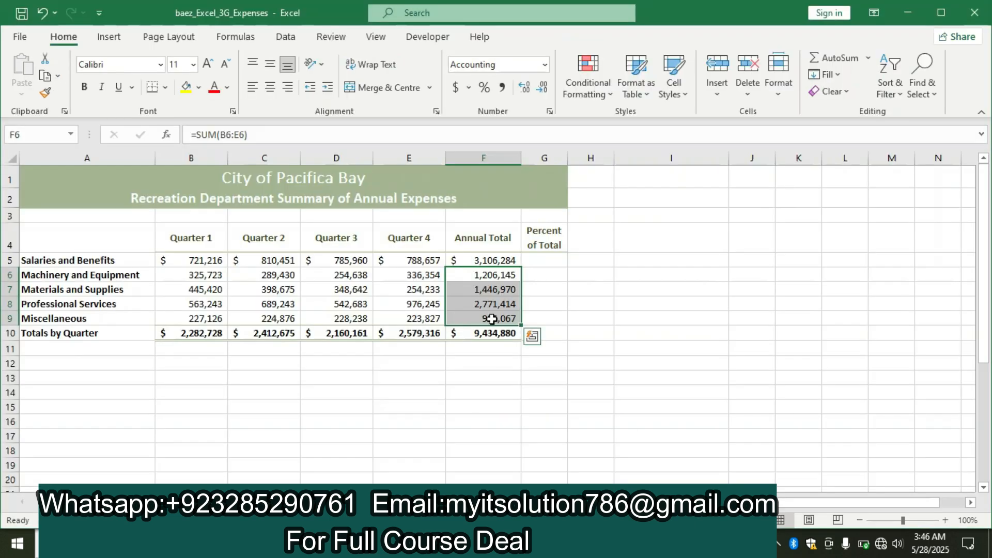
click(539, 261)
text(=)
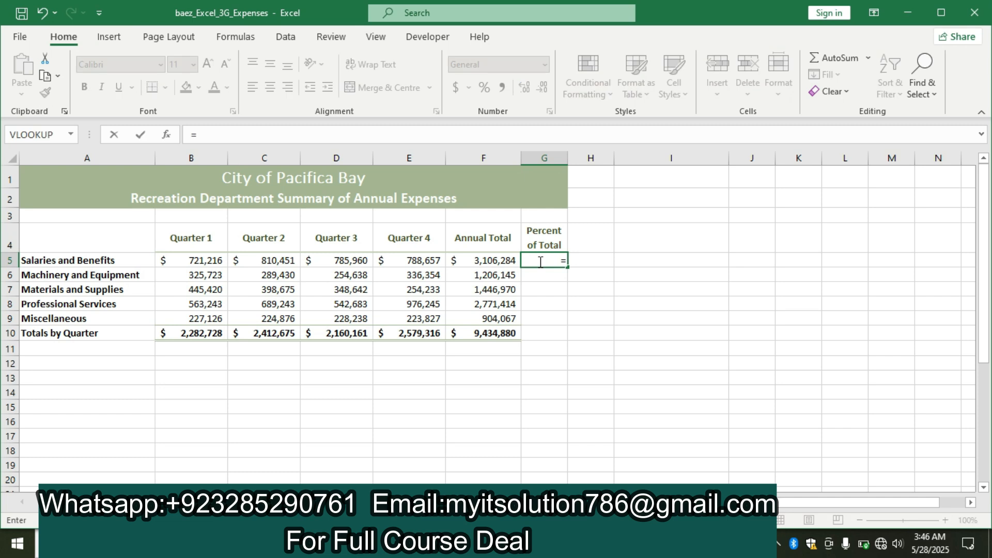
click(497, 263)
text(/)
click(486, 333)
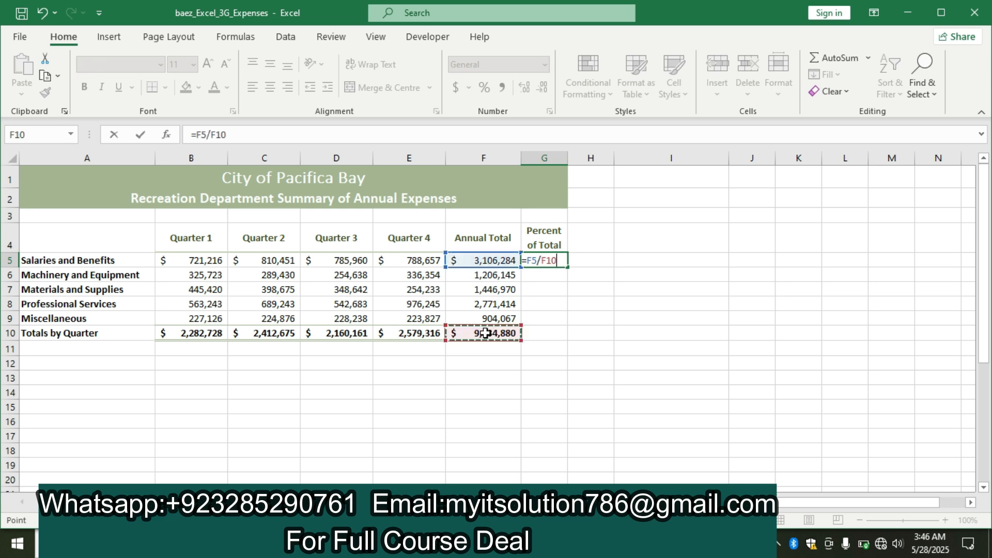
key(F4)
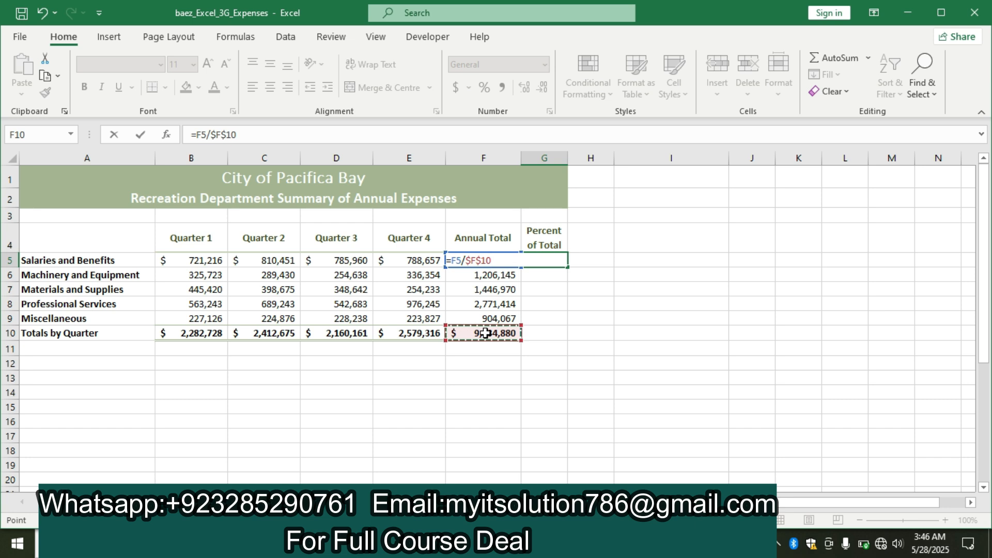
key(Return)
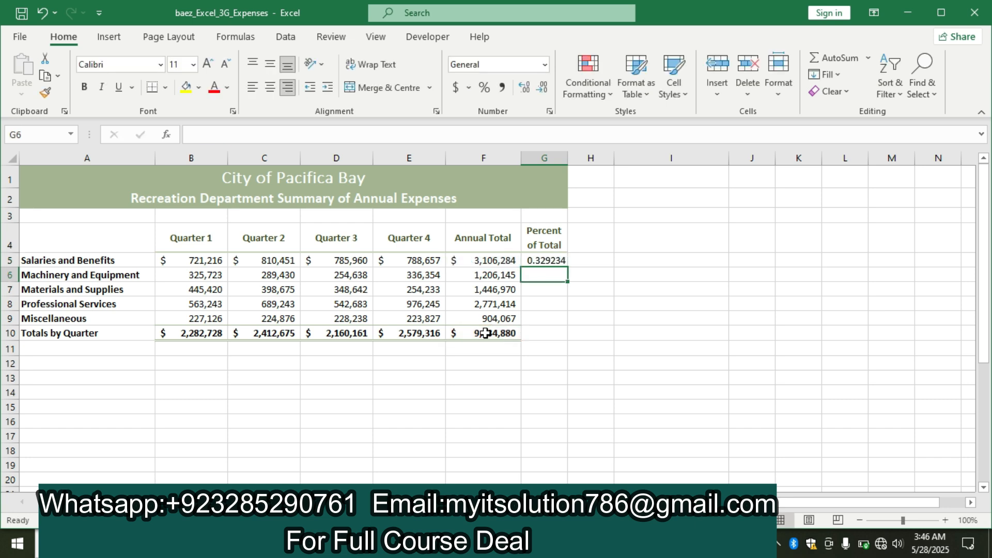
Step: Recheck step 3 in Word, return to Excel, format G5 with Percent Style and Middle Align, and fill it down through G9
click(542, 258)
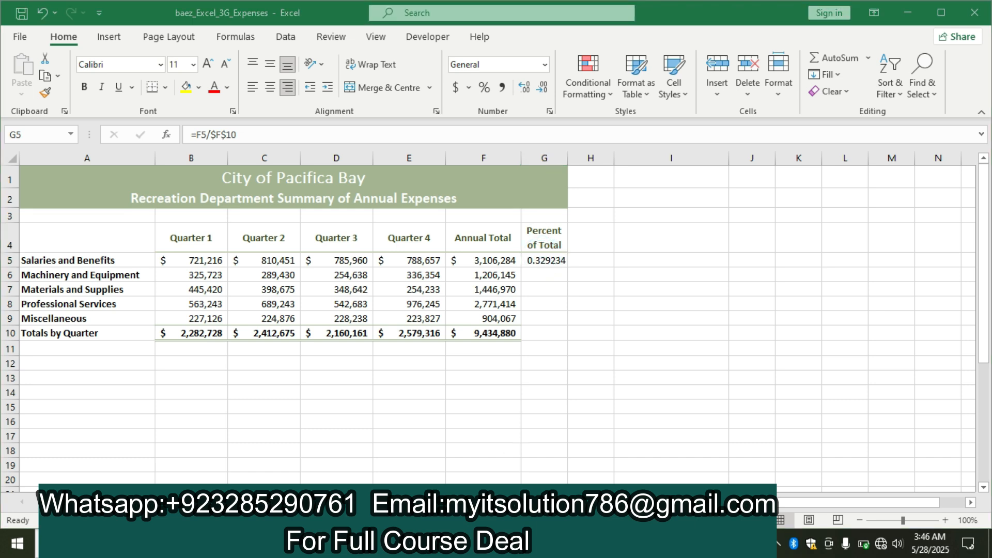
key(alt+Tab)
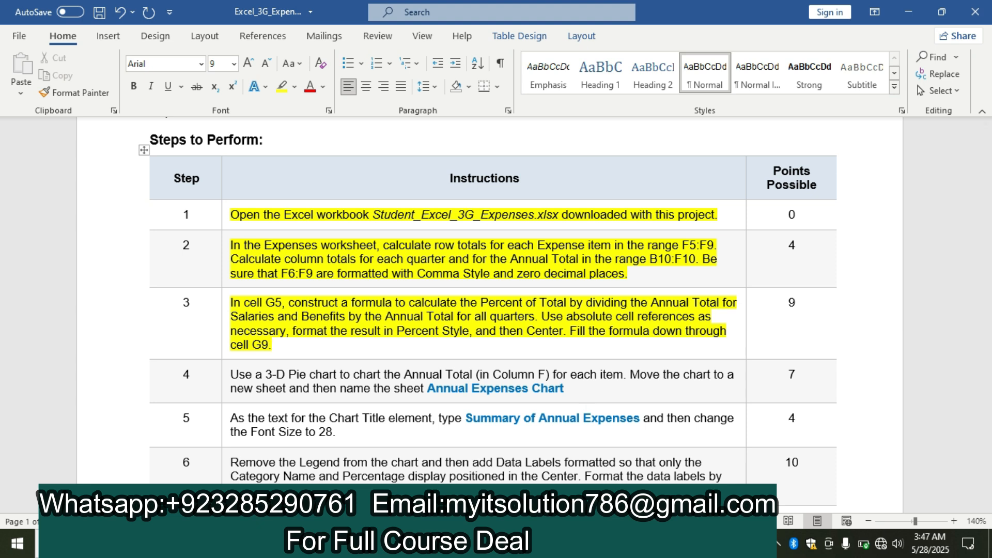
key(alt+Tab)
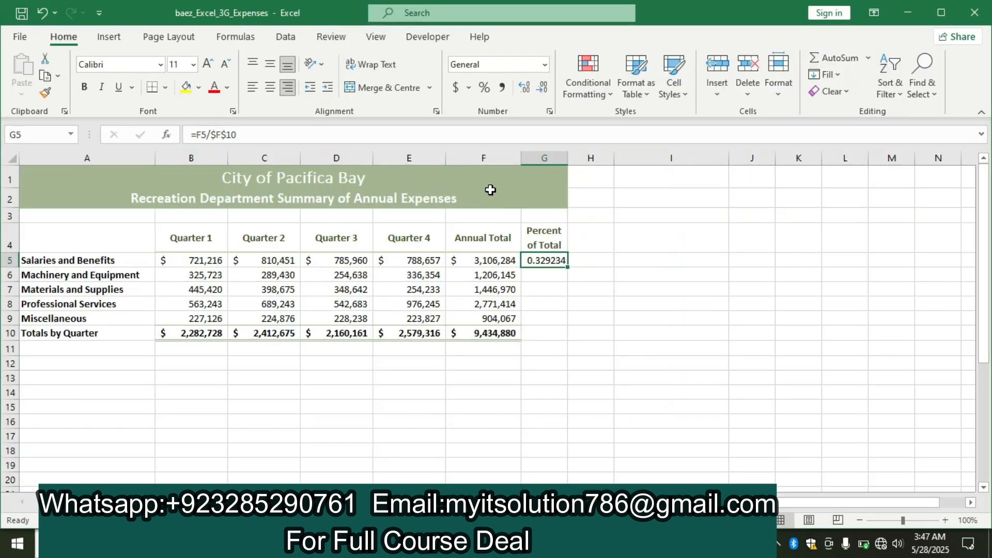
click(484, 87)
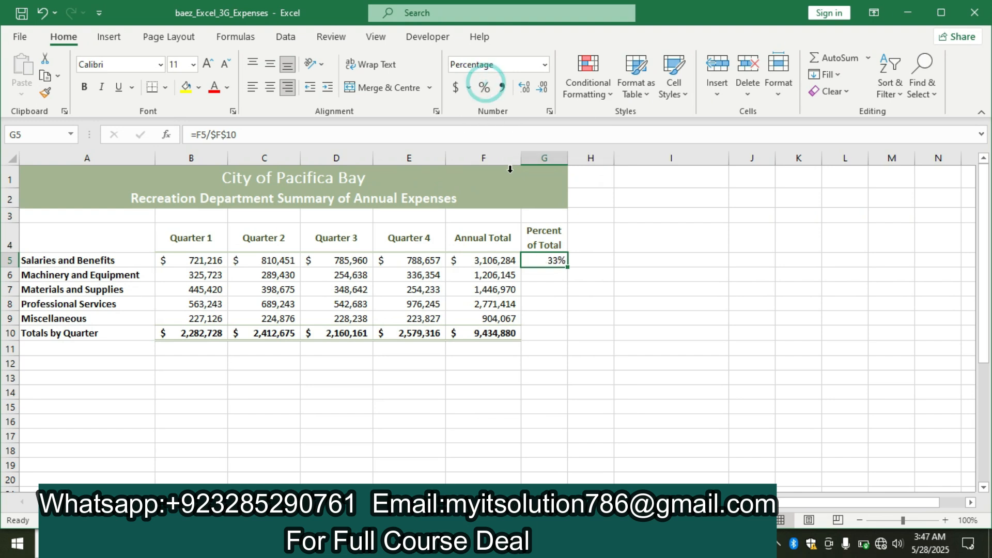
click(271, 65)
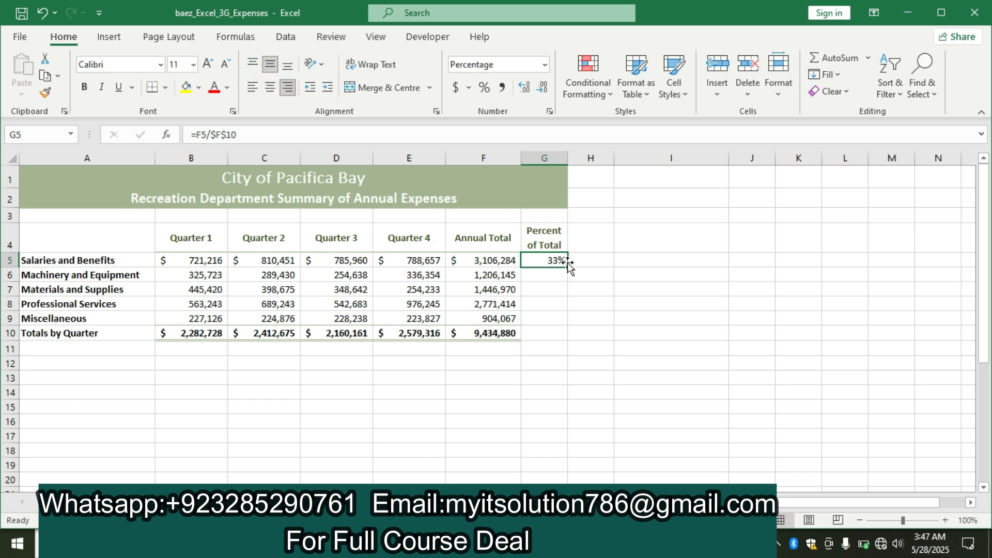
drag(567, 268, 566, 323)
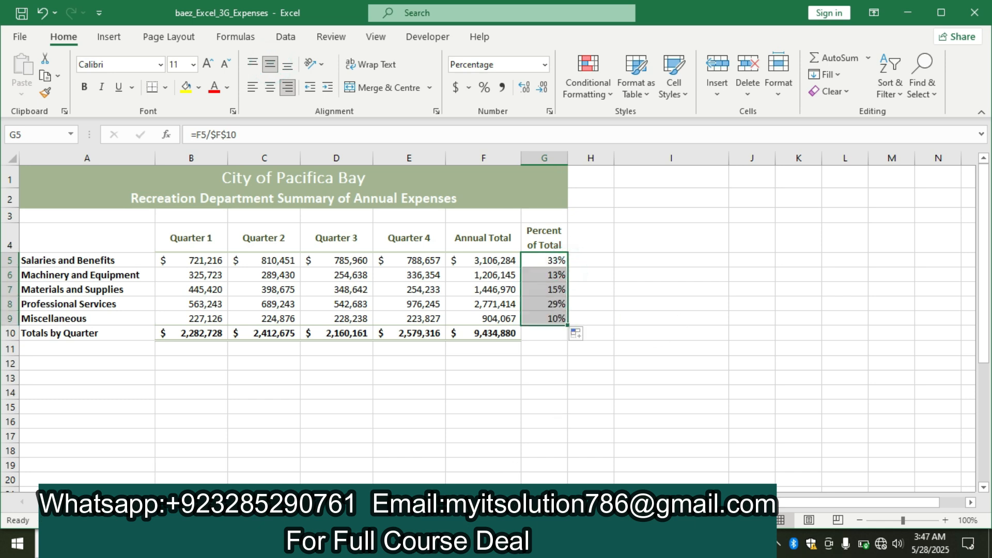
Step: Switch to the Word instructions and highlight the step 4 instruction text in yellow
click(444, 544)
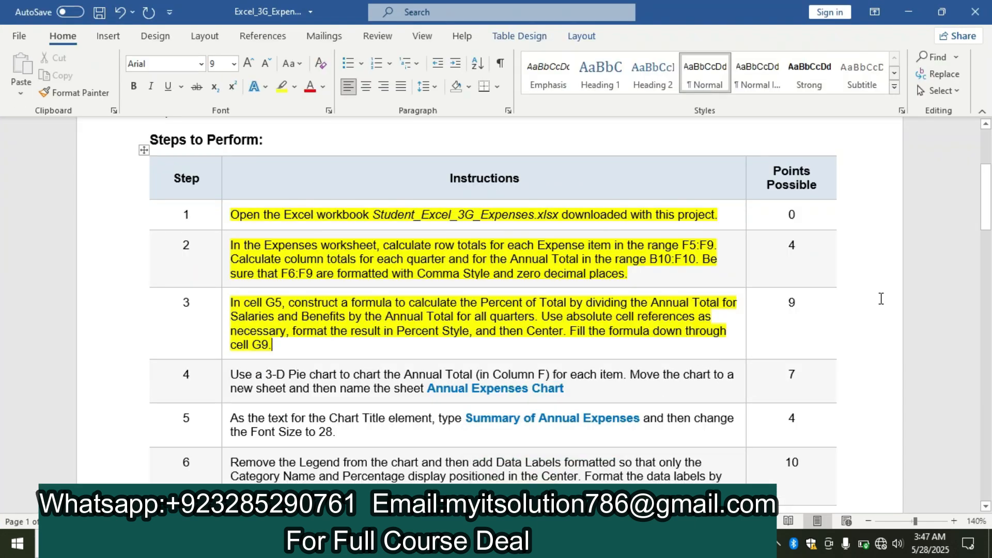
drag(986, 227, 986, 252)
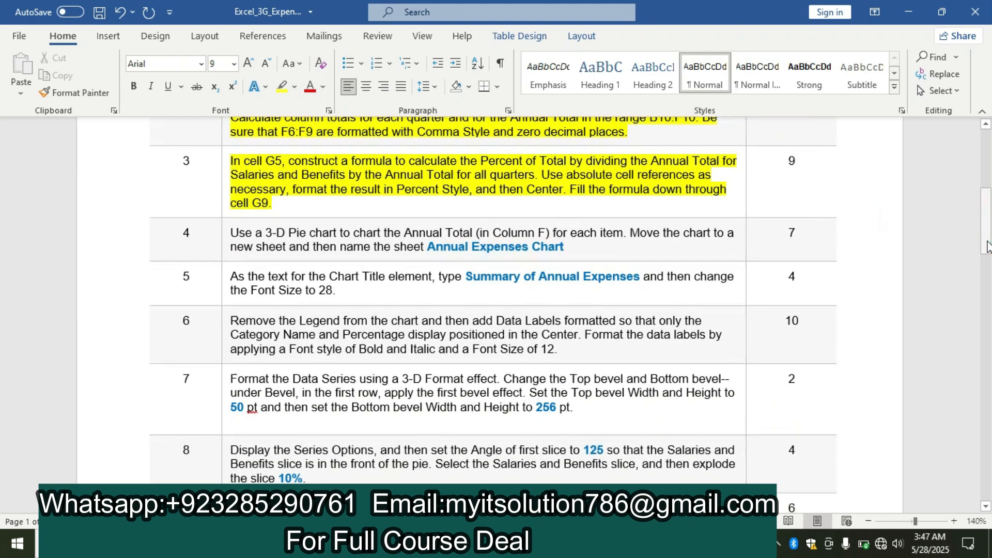
click(223, 244)
click(253, 216)
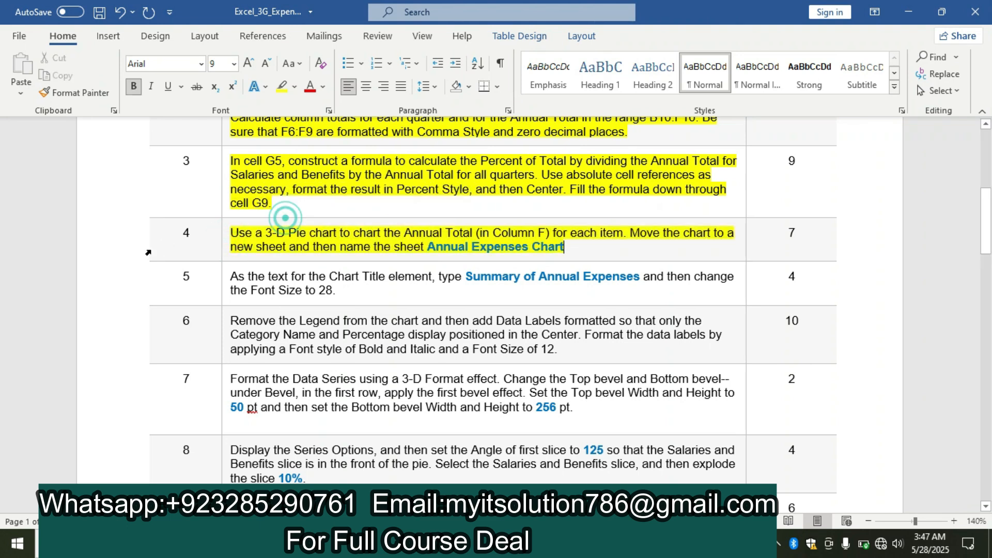
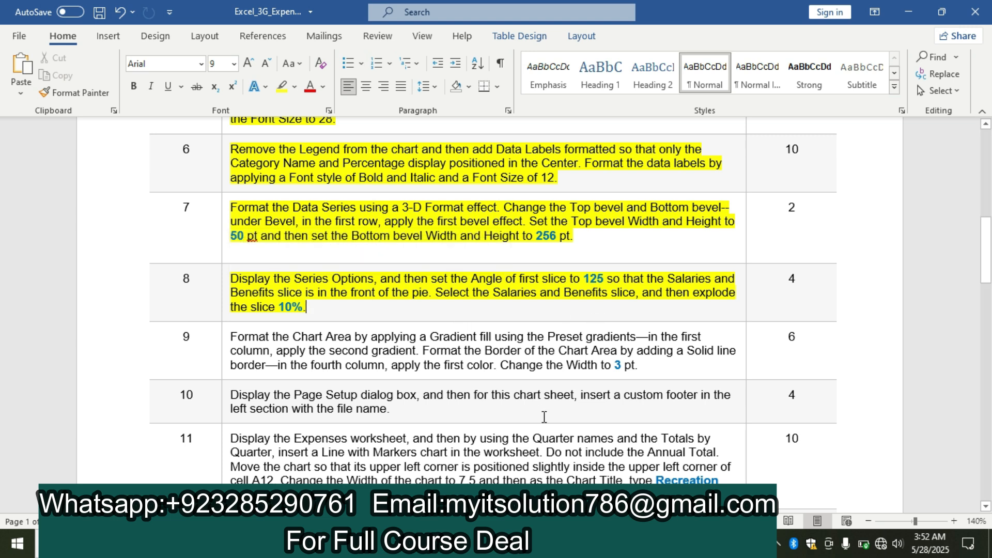
Step: Switch to the Excel pie chart and set the data series' angle of first slice to 125°
key(alt+Tab)
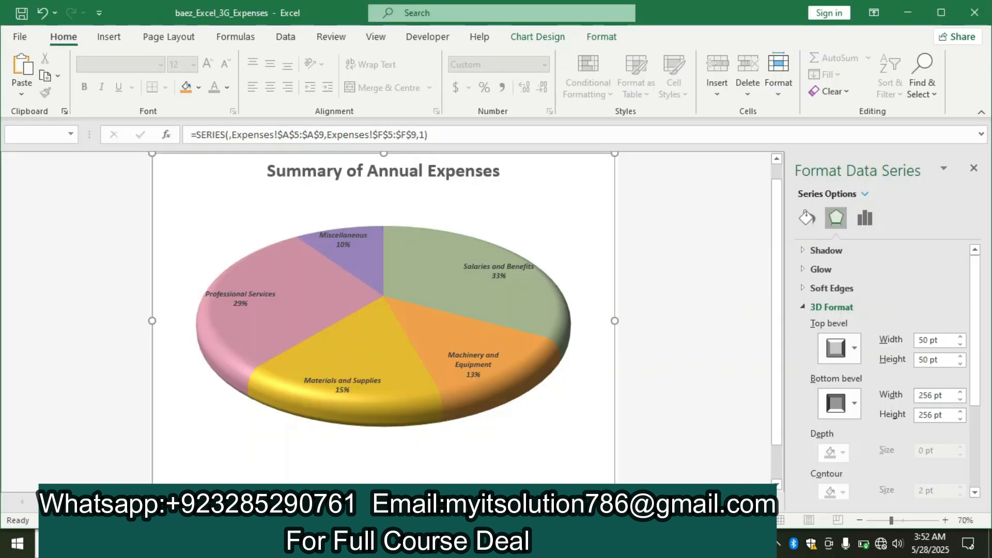
click(451, 287)
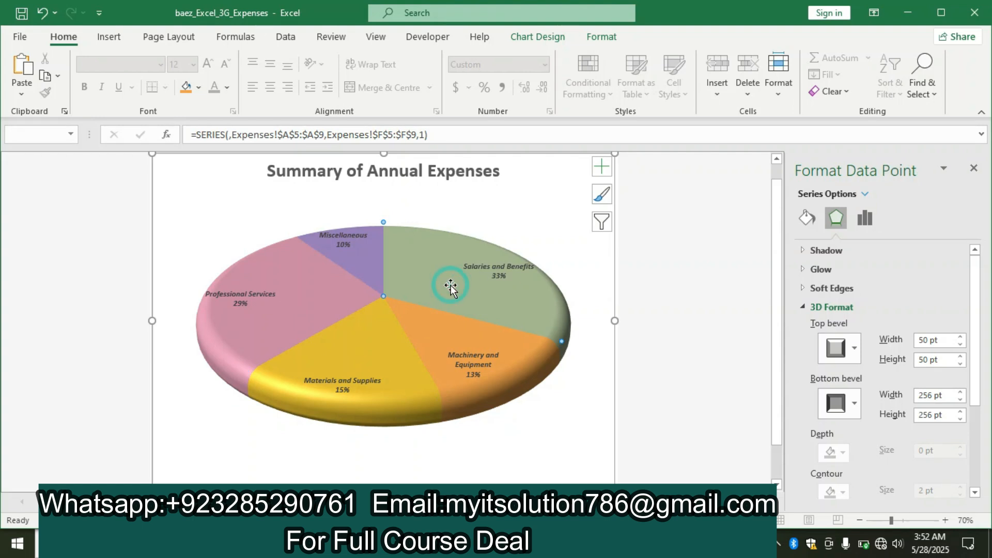
click(398, 328)
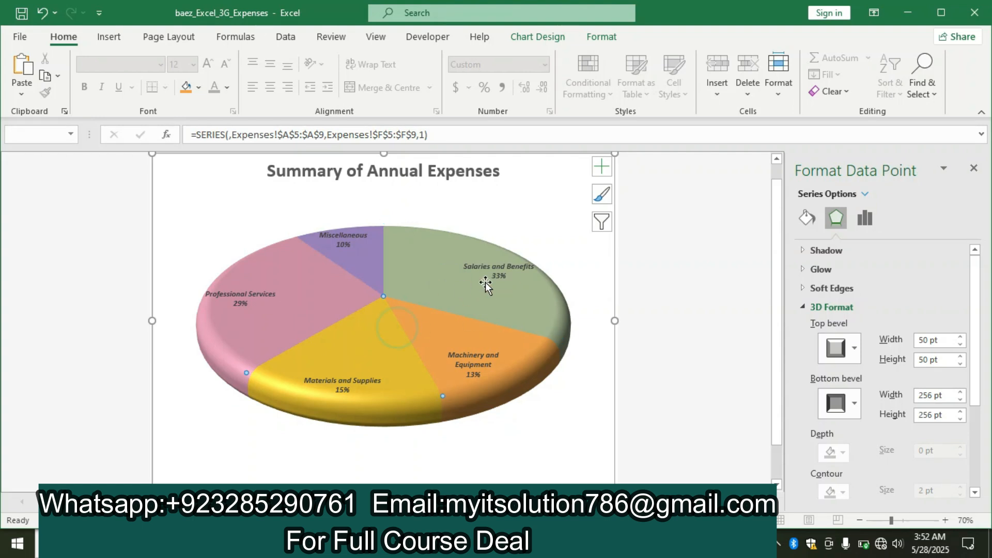
click(575, 222)
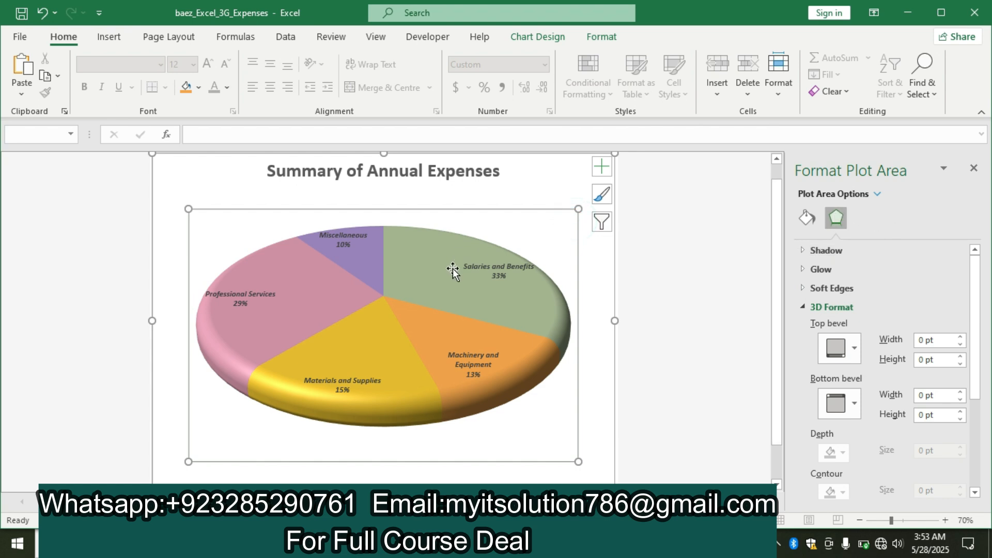
click(446, 282)
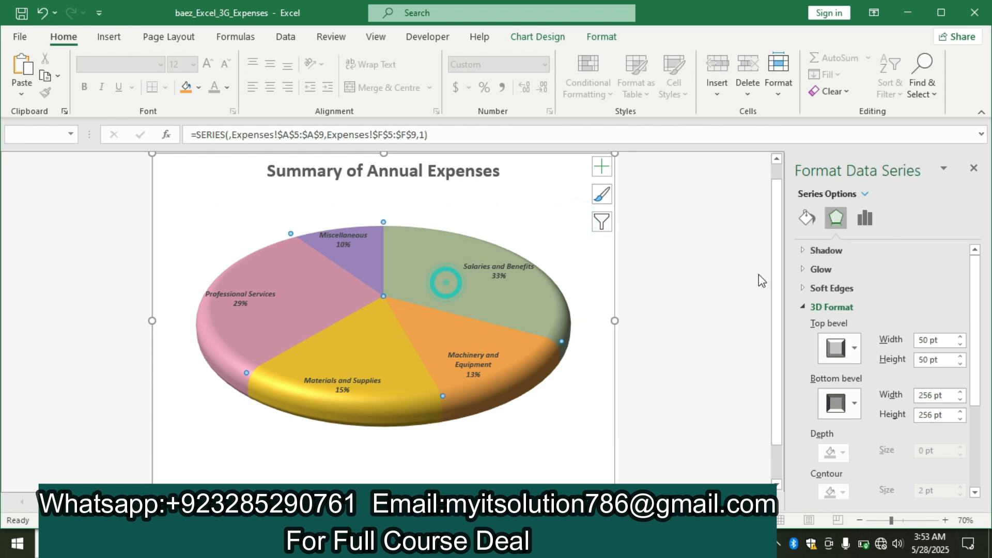
click(863, 224)
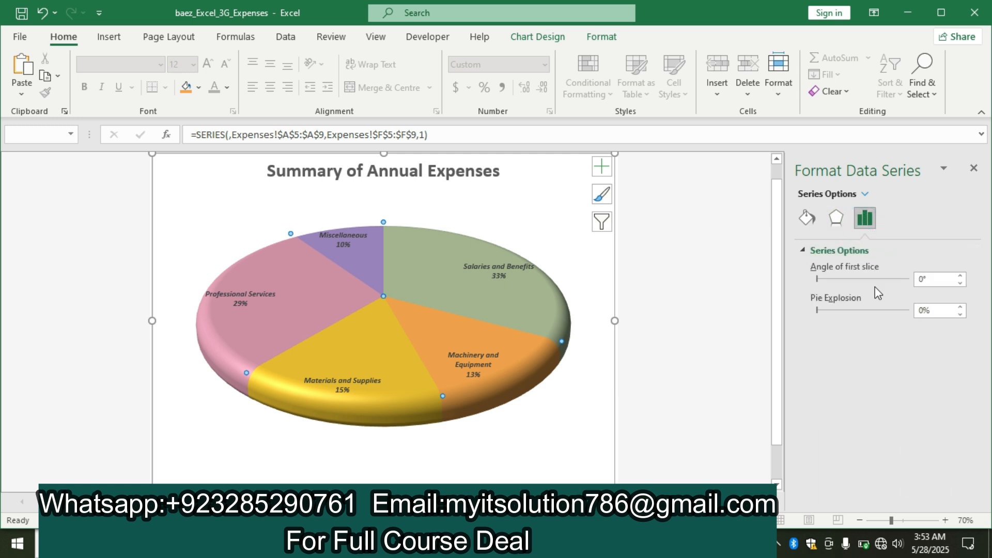
click(935, 279)
key(BackSpace)
key(BackSpace)
text(125)
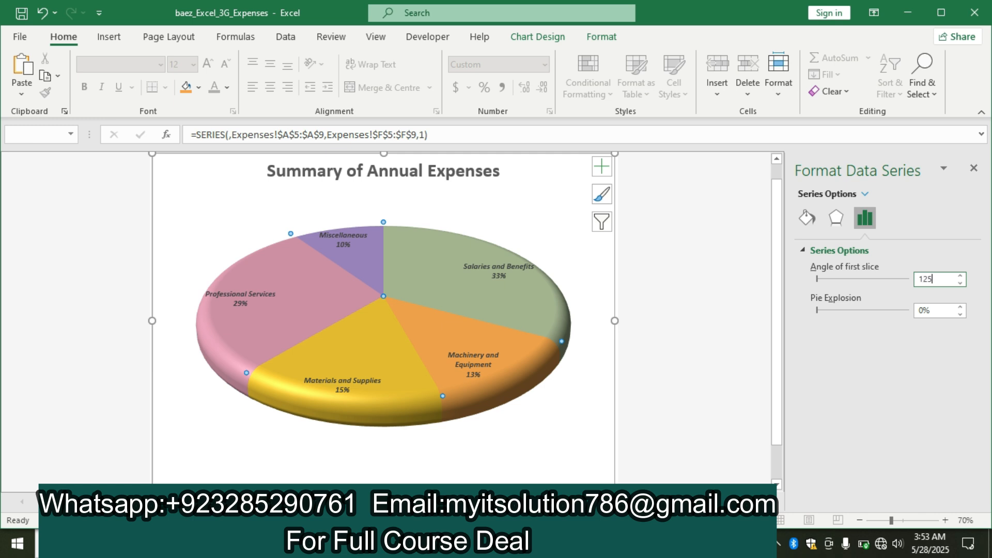
key(Return)
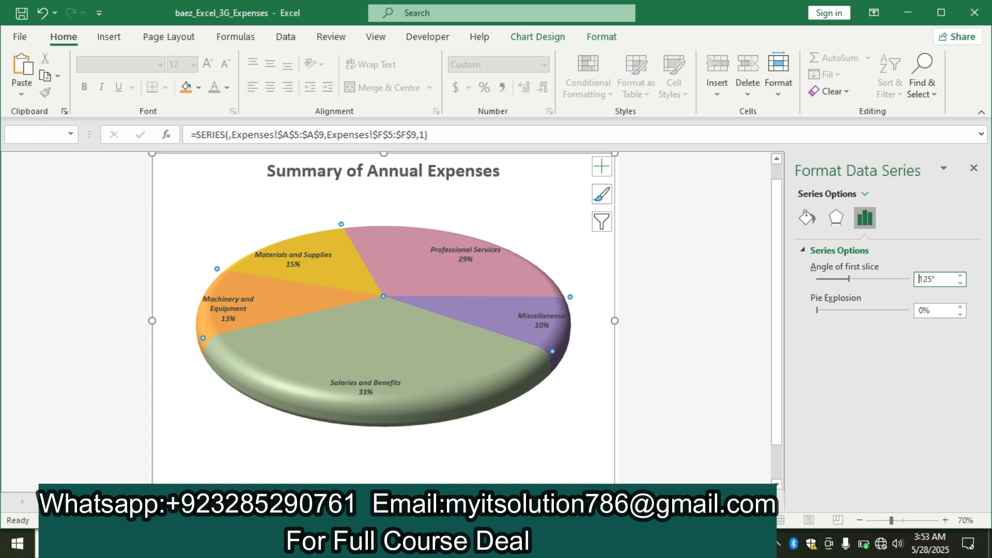
Step: Recheck step 8 in Word, return to Excel and set the Salaries and Benefits slice's point explosion to 10%
click(458, 543)
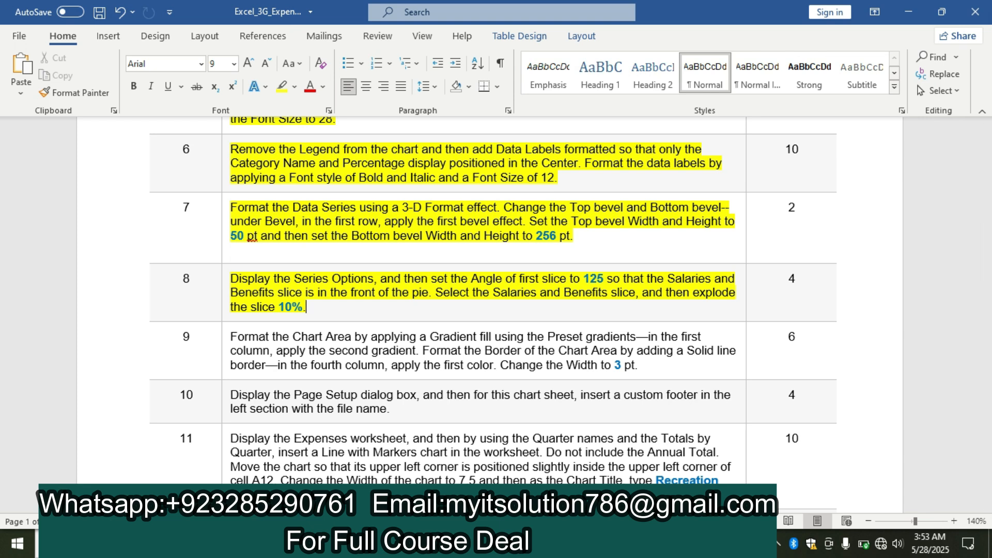
click(548, 543)
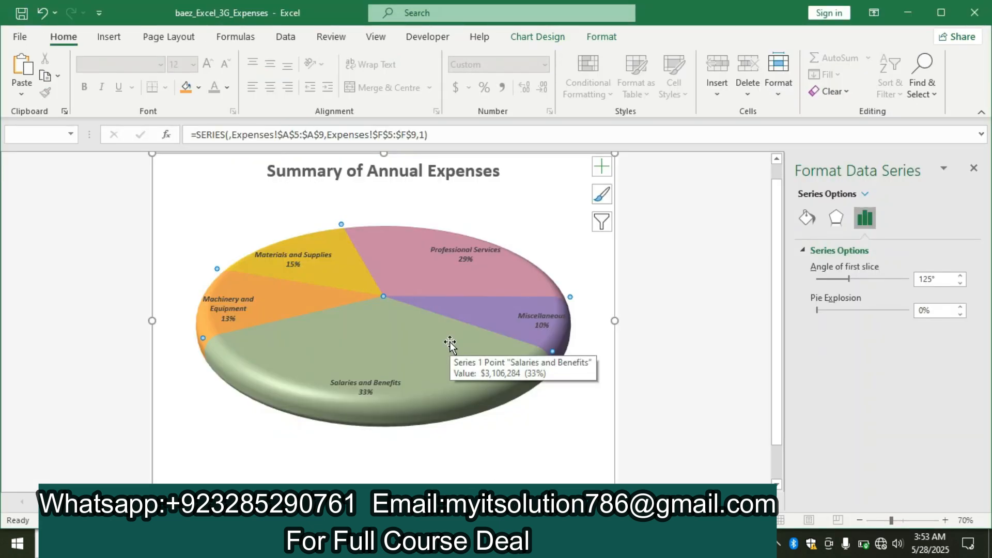
click(362, 355)
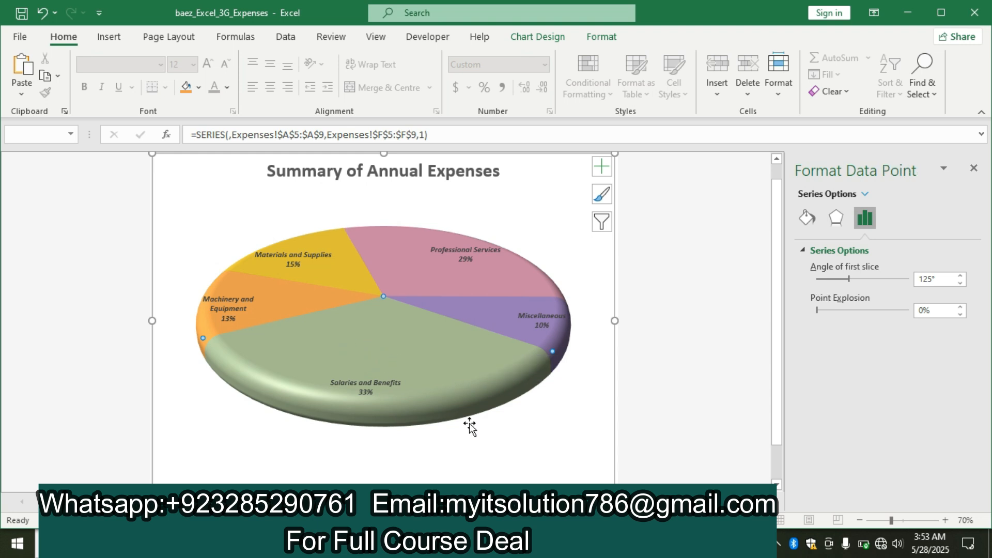
key(alt+Tab)
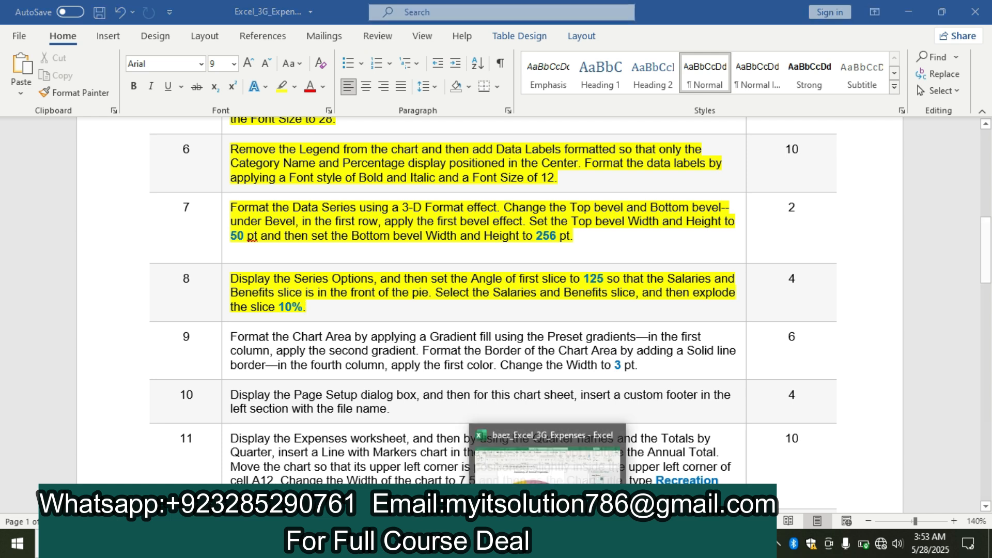
click(548, 544)
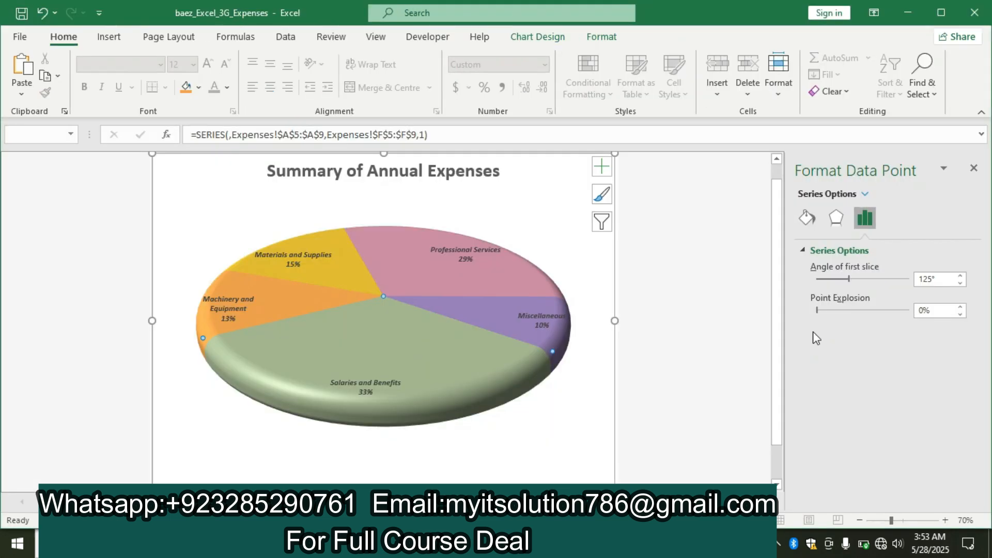
click(961, 307)
click(960, 307)
click(961, 306)
click(960, 307)
click(961, 306)
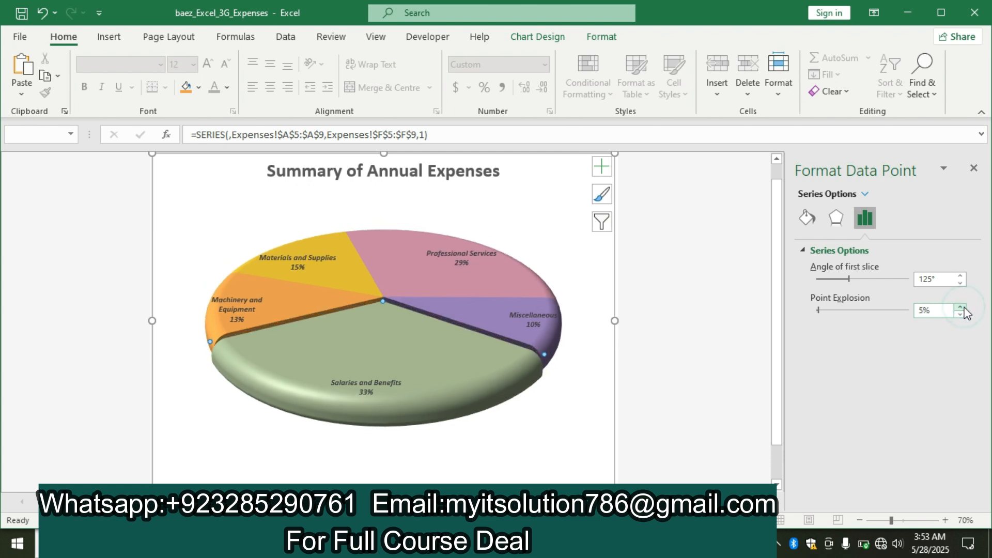
click(960, 306)
click(960, 306)
click(961, 306)
click(960, 306)
click(960, 306)
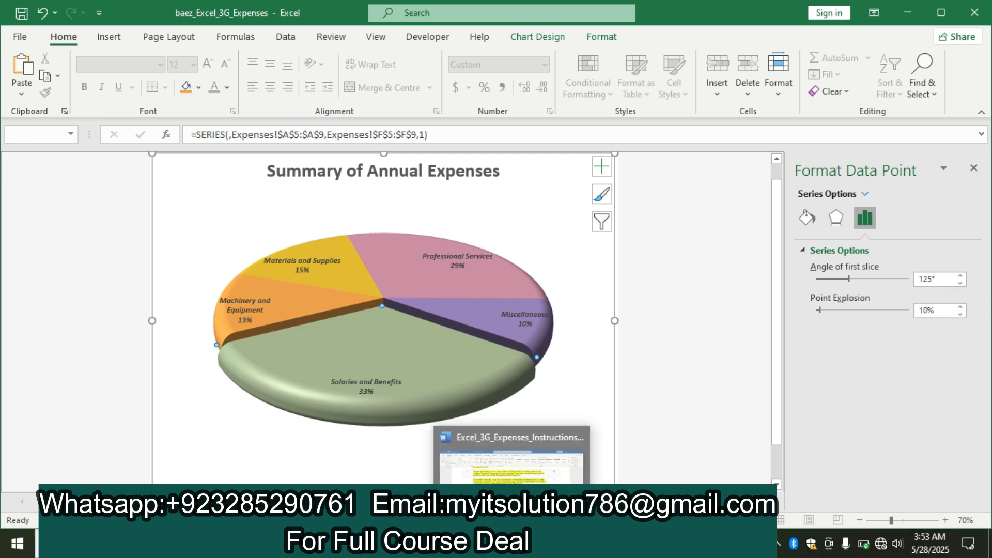
Step: Switch to the Word instructions and highlight the step 9 instruction text in yellow
click(513, 543)
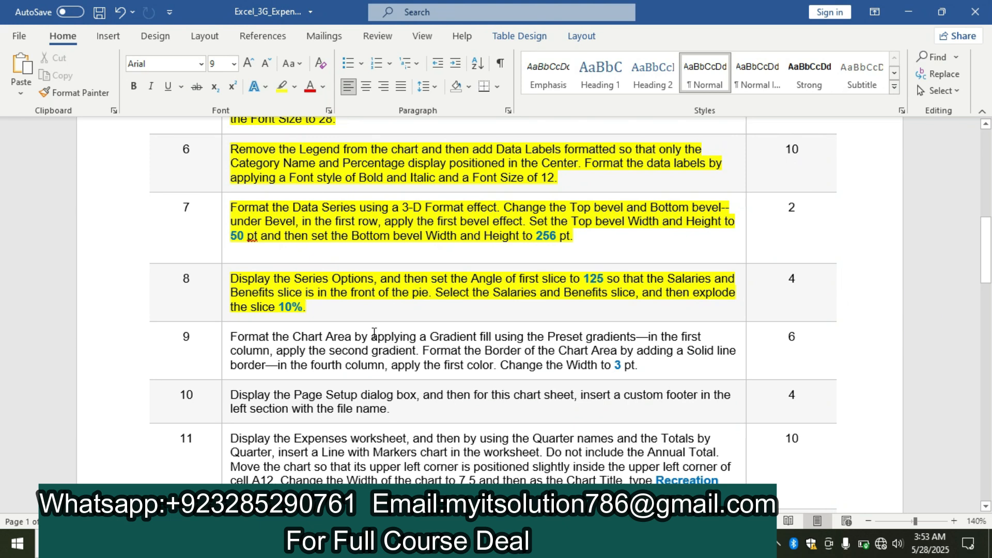
click(225, 344)
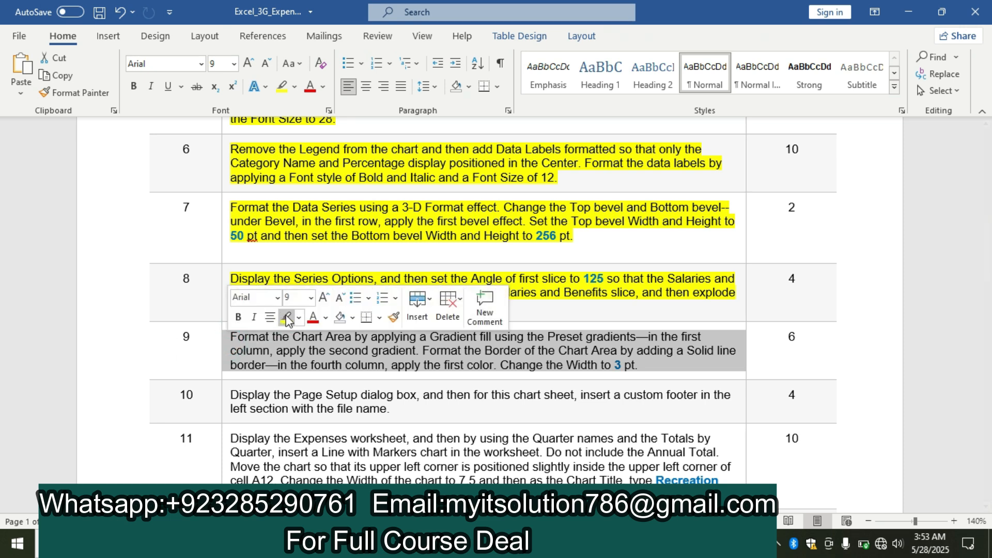
click(285, 316)
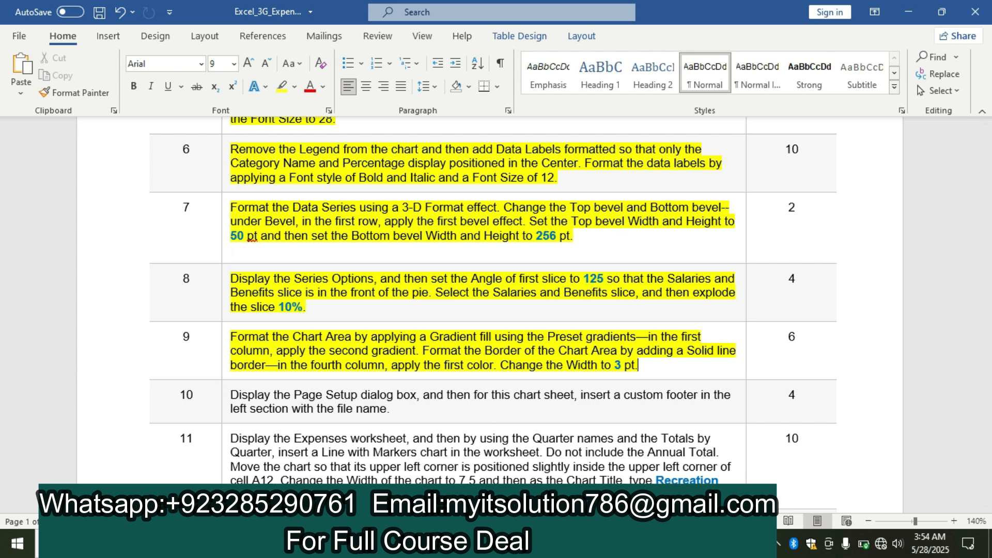
Step: Switch back to the Excel pie chart and give the chart area a Gradient fill
key(alt+Tab)
click(556, 198)
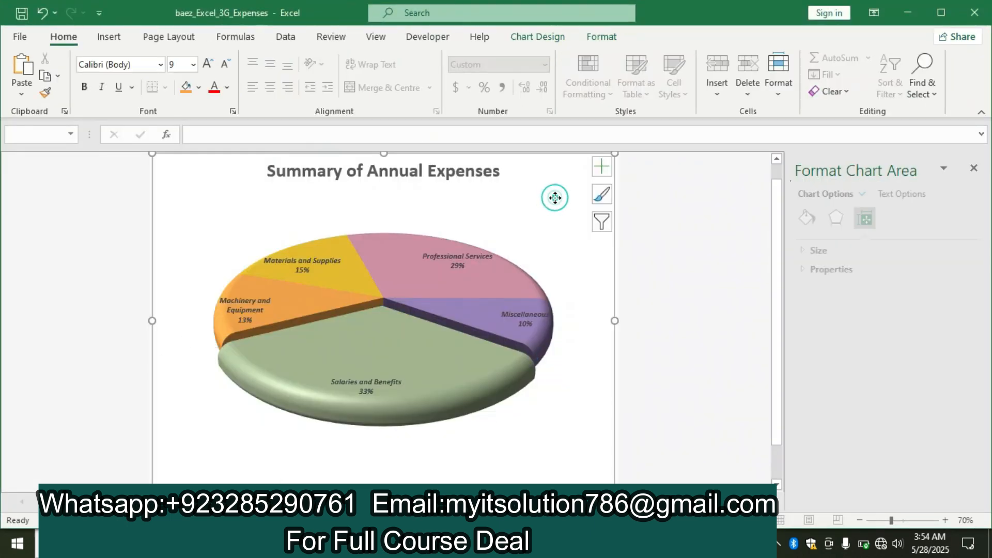
right_click(556, 198)
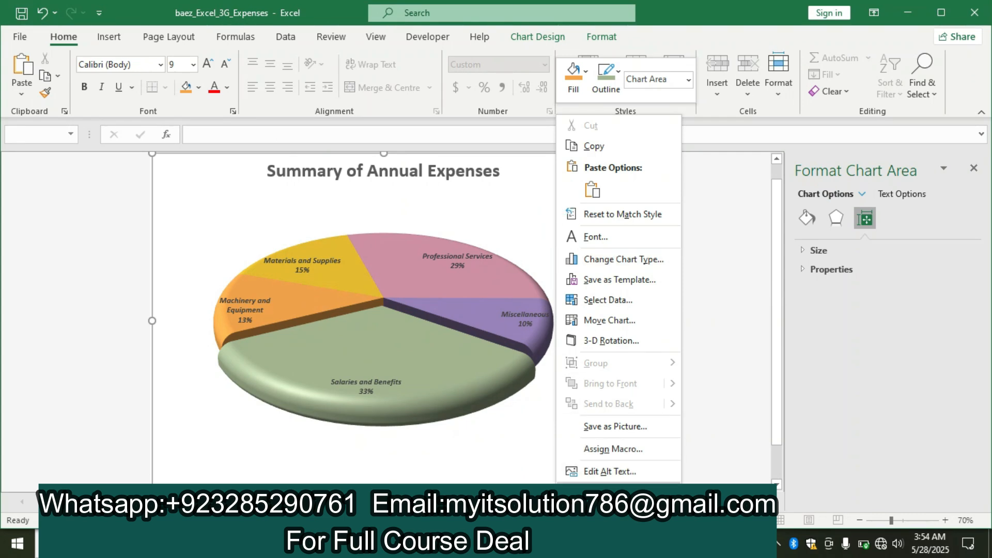
click(654, 488)
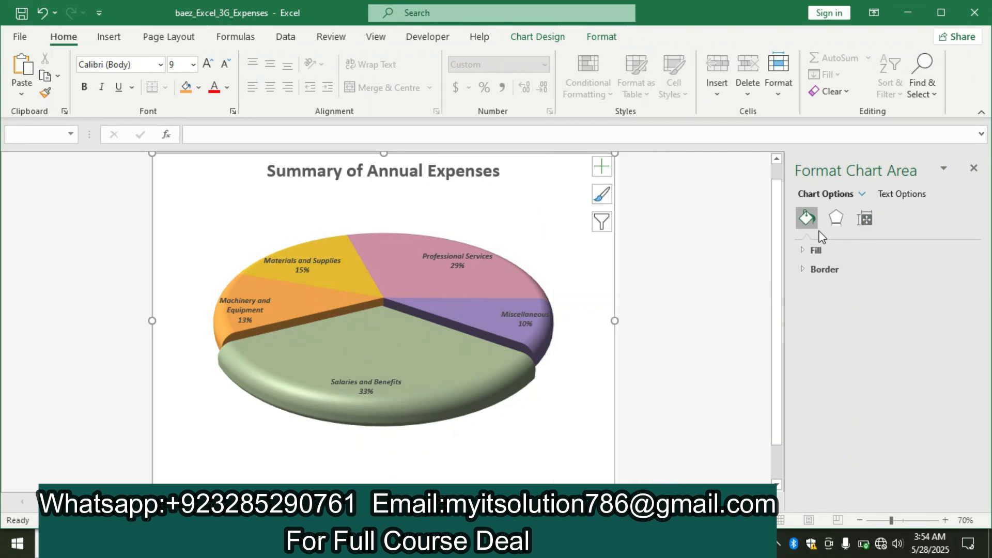
click(820, 252)
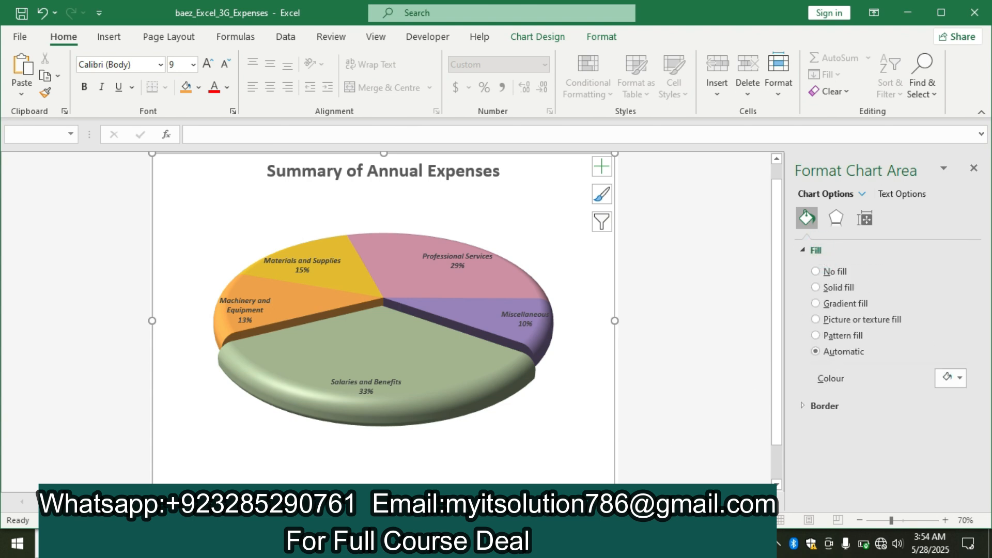
key(alt+Tab)
key(alt+Tab)
click(817, 304)
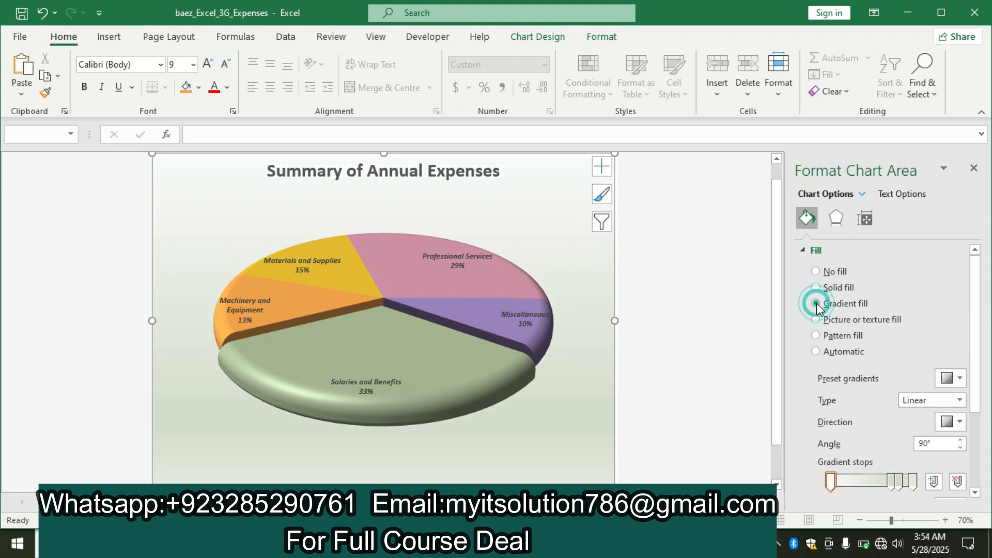
Step: Recheck step 9 in Word, return to Excel and apply the second preset gradient in the first column to the chart area
click(959, 380)
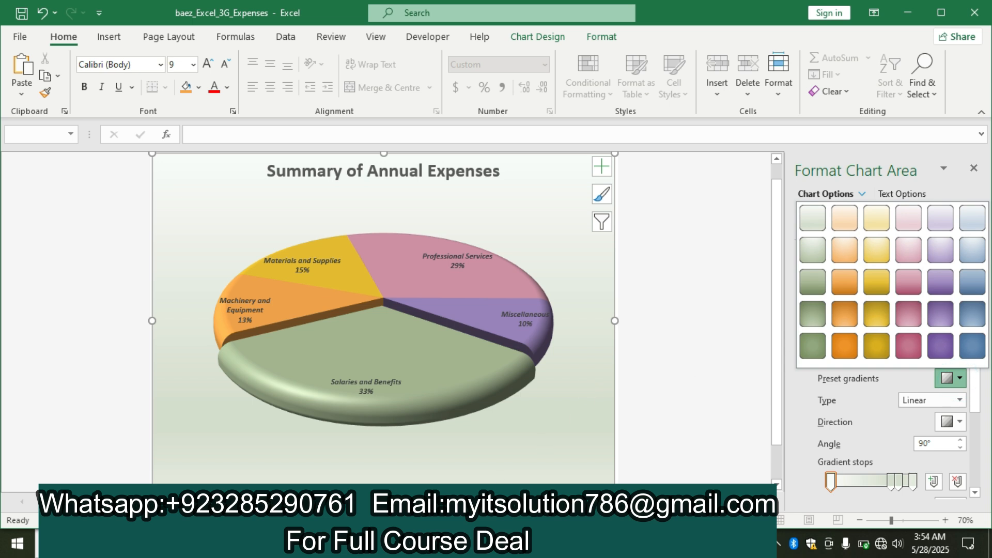
click(512, 544)
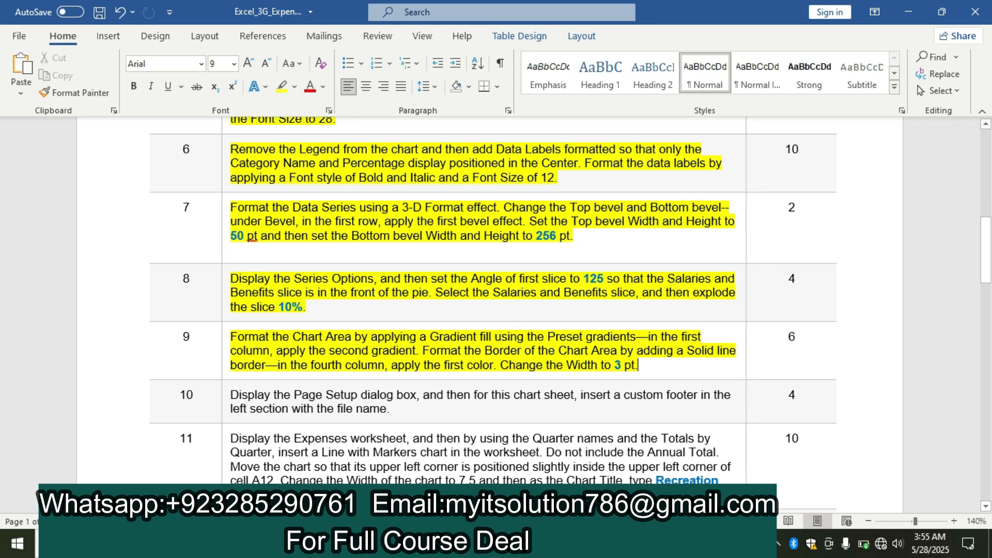
key(alt+Tab)
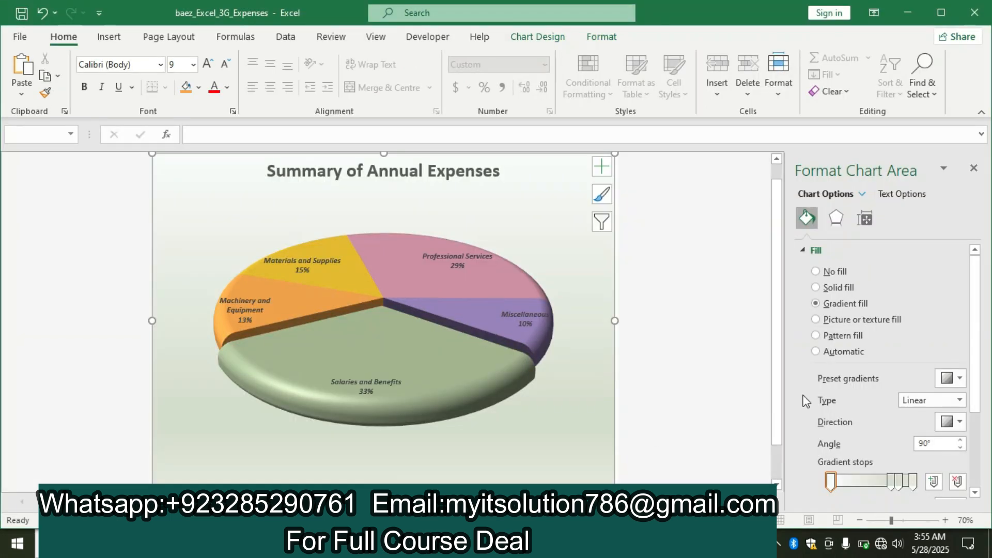
click(961, 378)
click(810, 243)
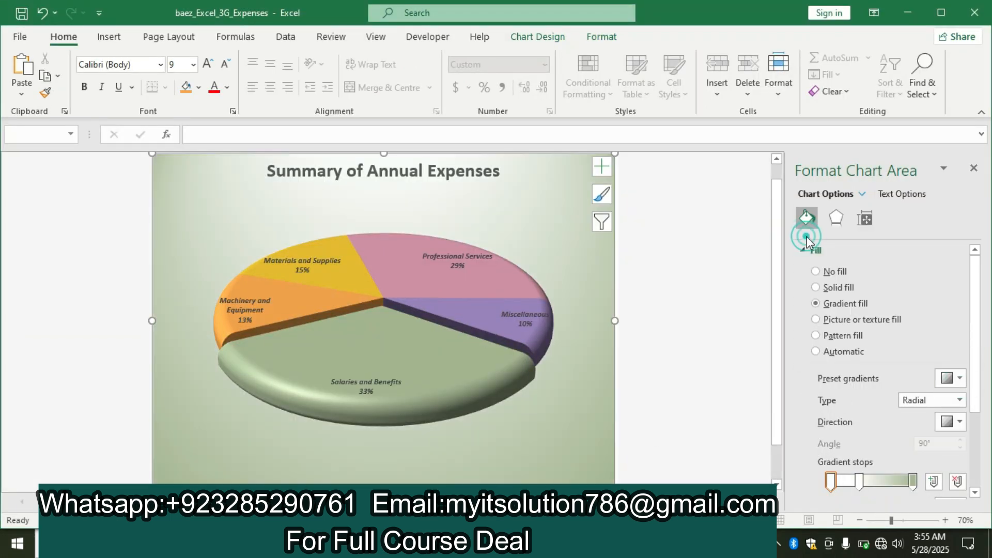
Step: Recheck the border requirements of step 9 in Word, return to Excel and set the chart area's border to Solid line
key(alt+Tab)
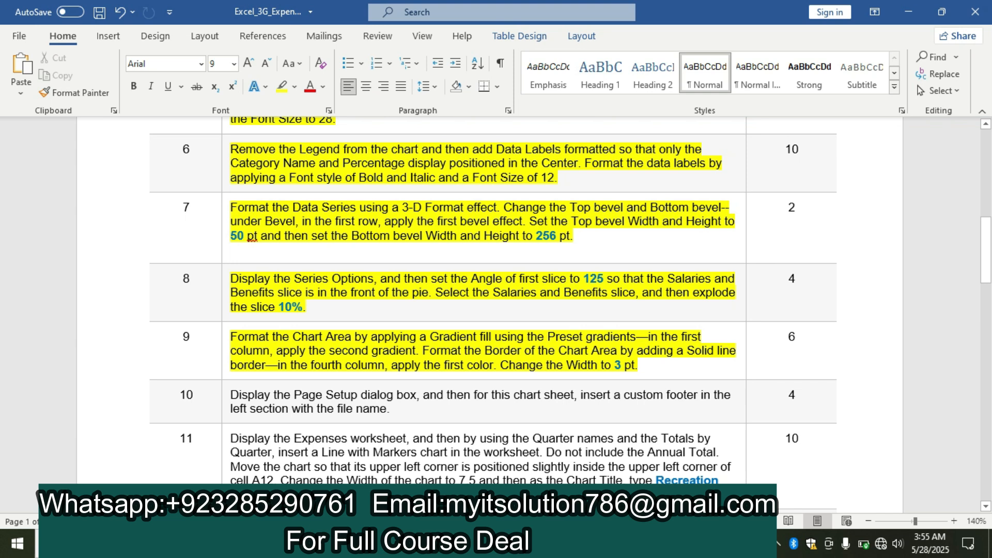
key(alt+Tab)
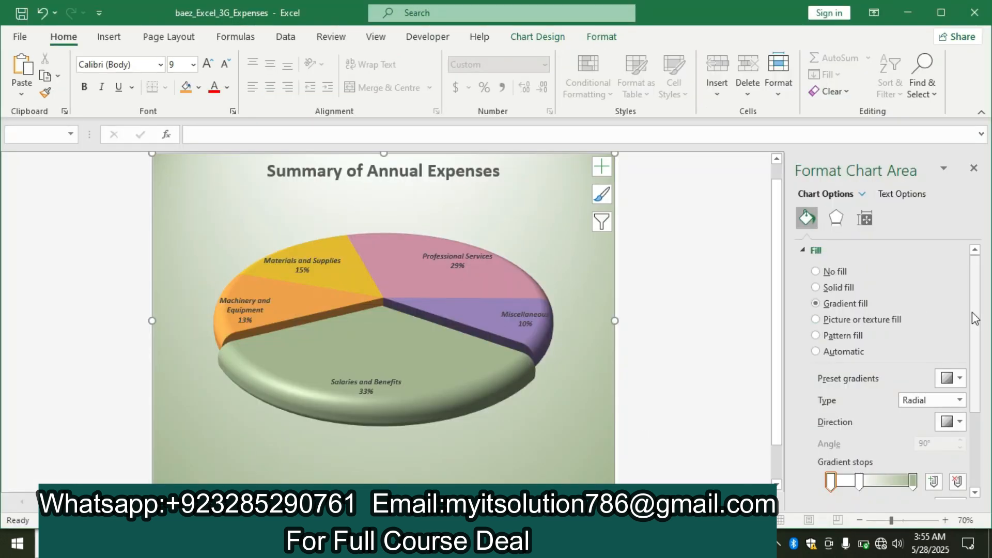
click(808, 250)
click(822, 270)
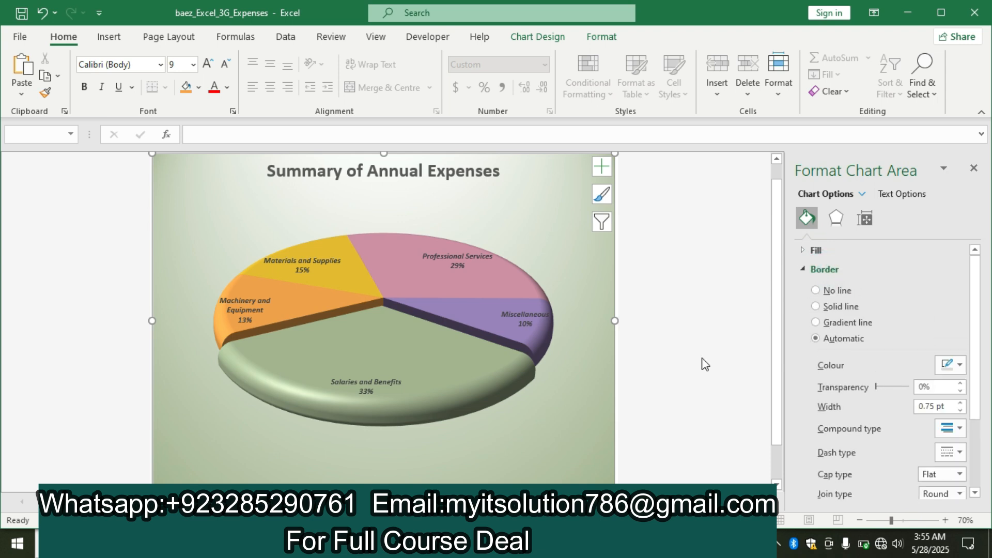
key(alt+Tab)
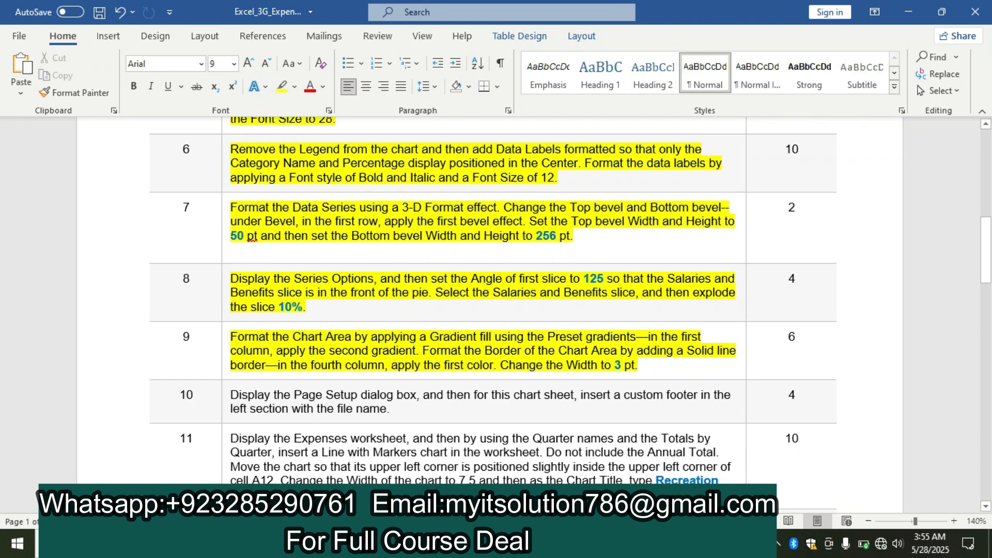
key(alt+Tab)
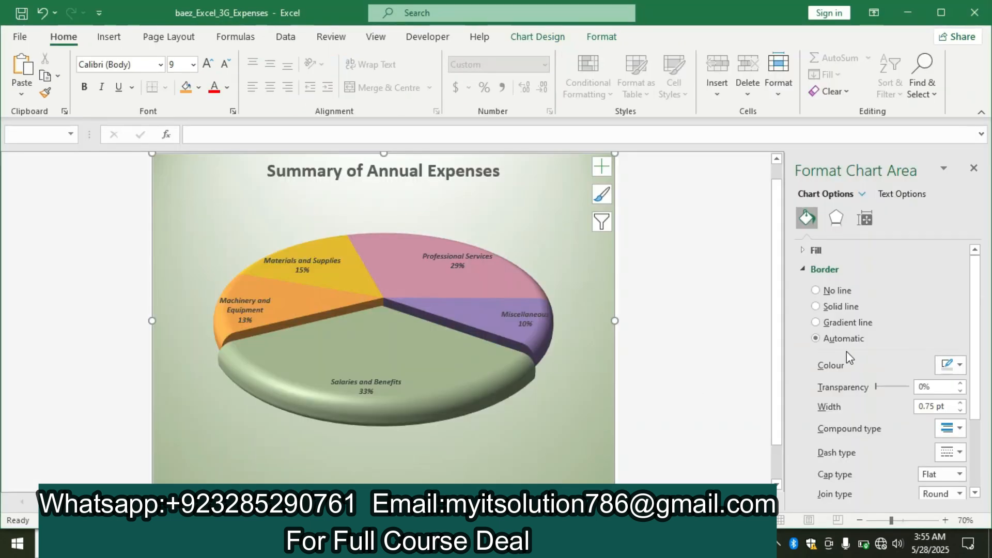
click(816, 307)
Step: Recheck the border colour in Word, return to Excel and apply the first theme colour in the fourth column to the chart area's border
click(962, 370)
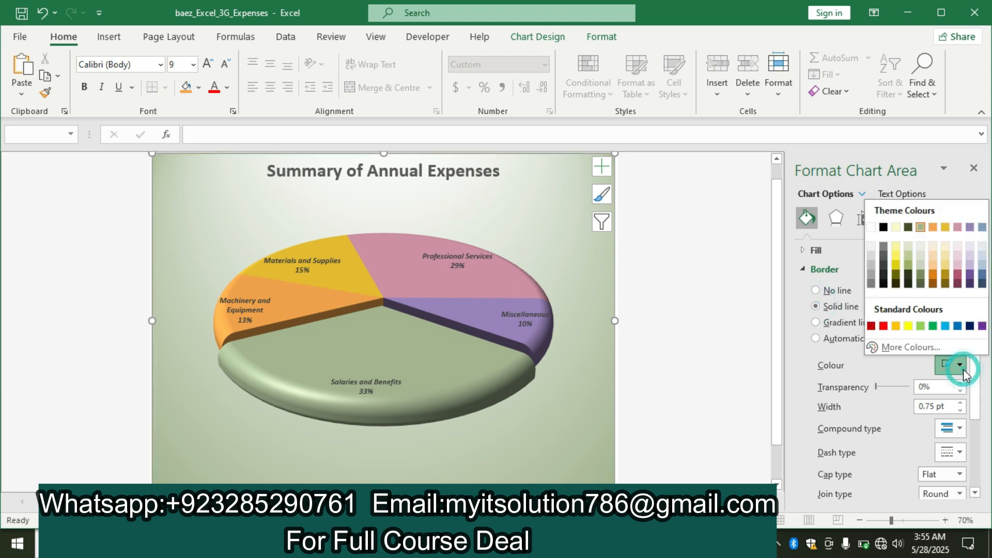
click(601, 443)
key(alt+Tab)
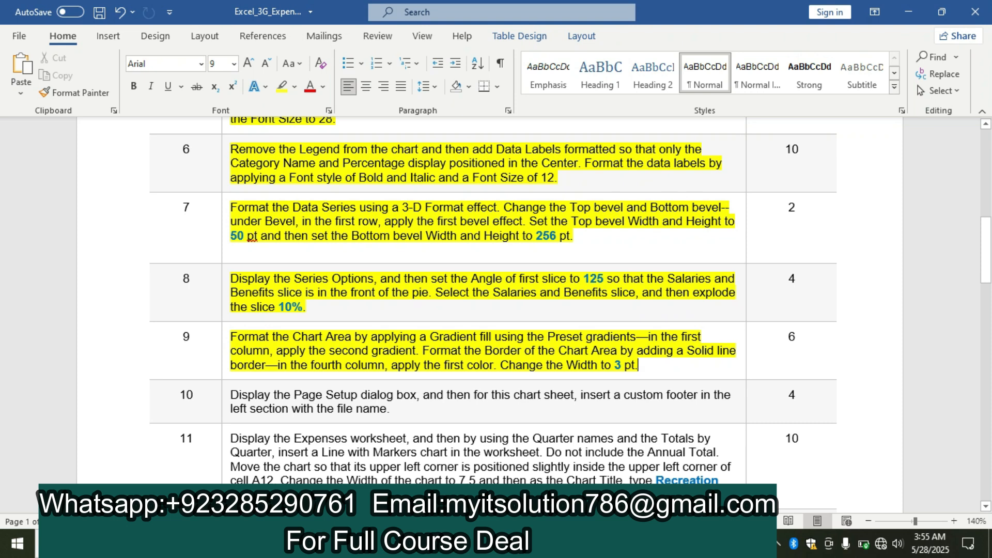
key(alt+Tab)
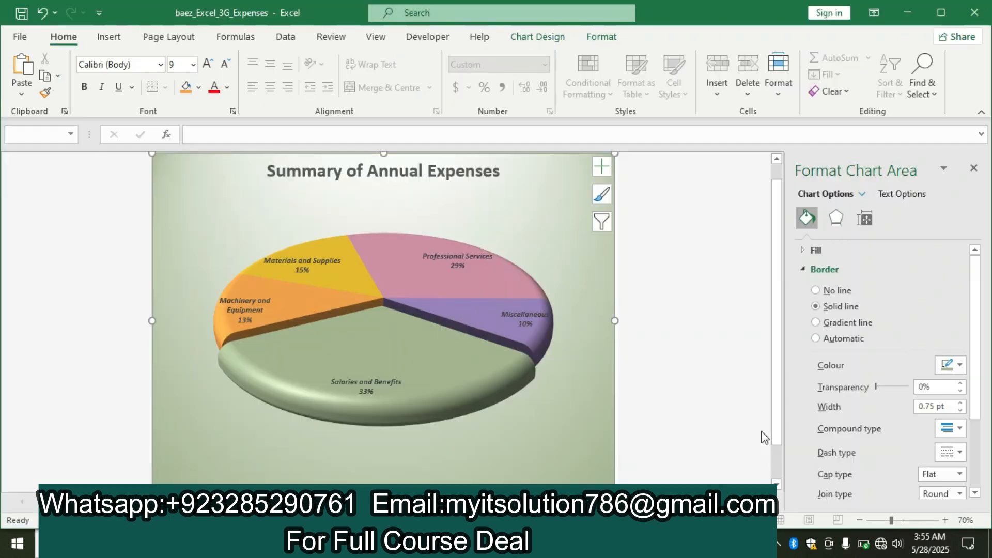
click(960, 367)
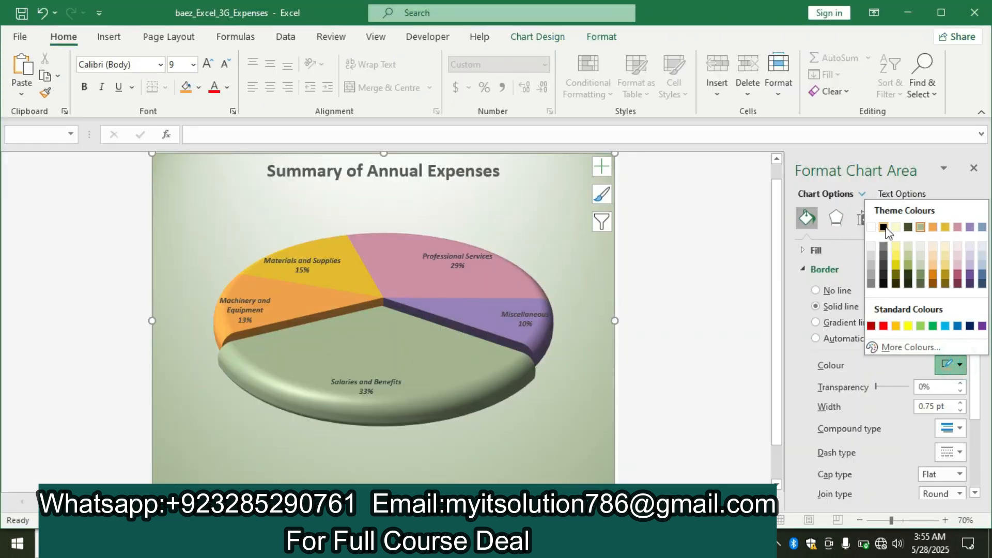
click(907, 227)
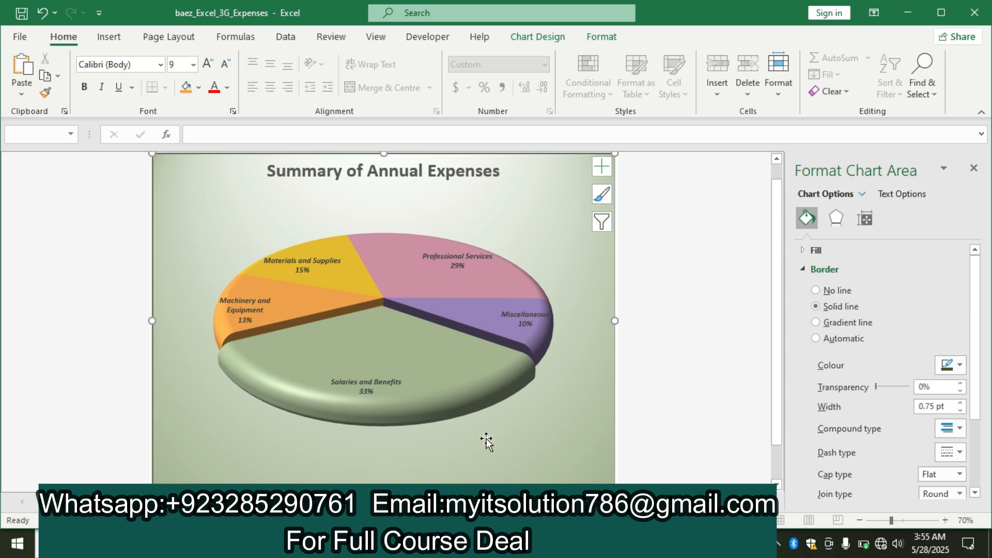
Step: Recheck the border width in Word, return to Excel and open the chart area's border width for editing
key(alt+Tab)
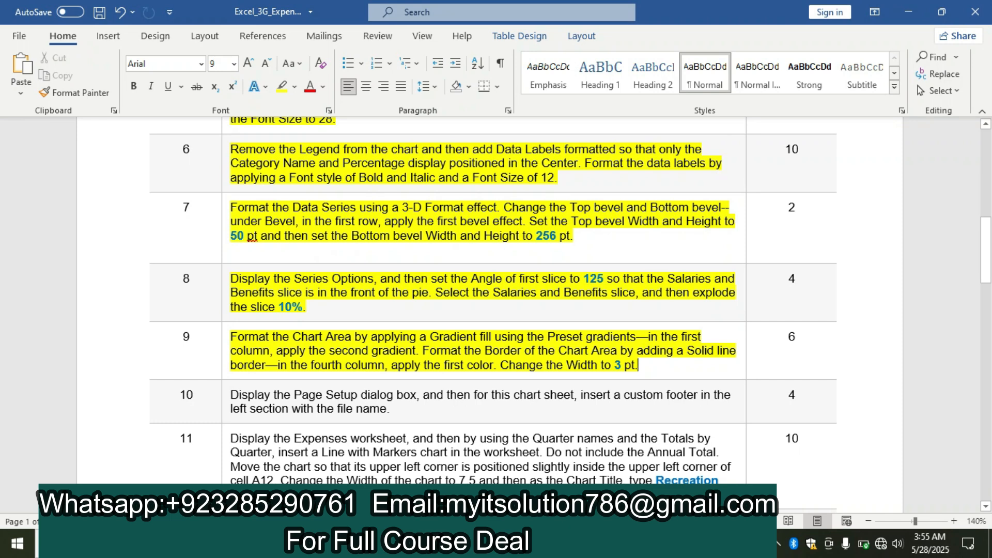
key(alt+Tab)
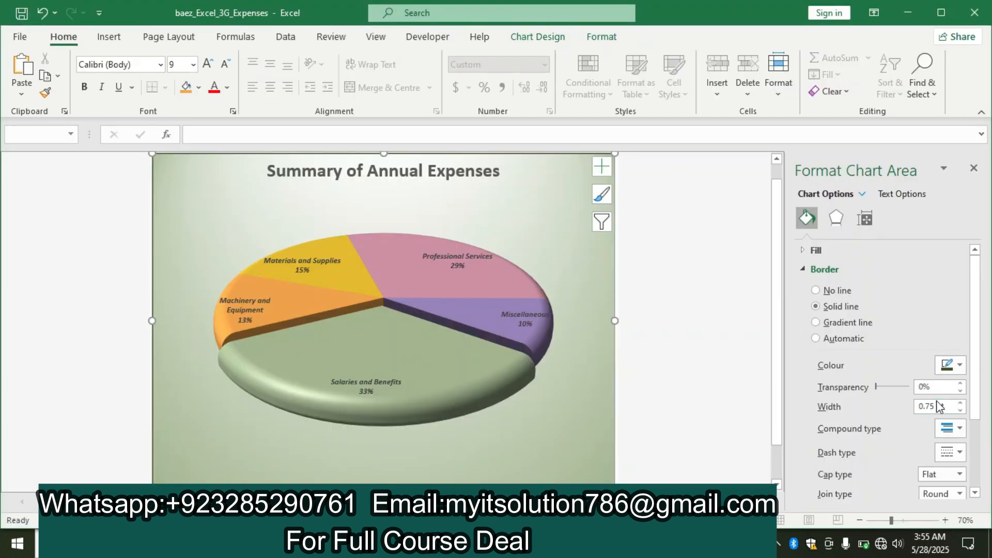
click(950, 409)
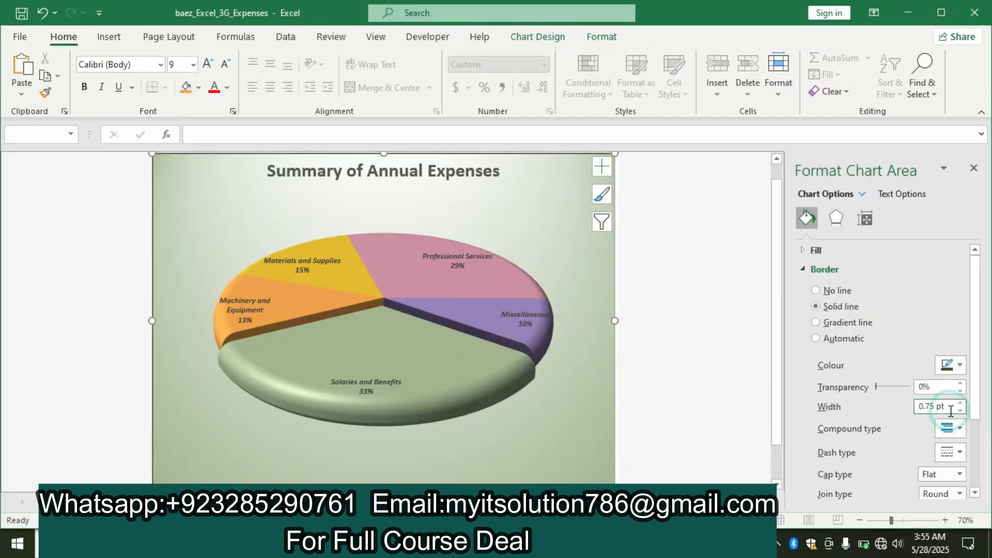